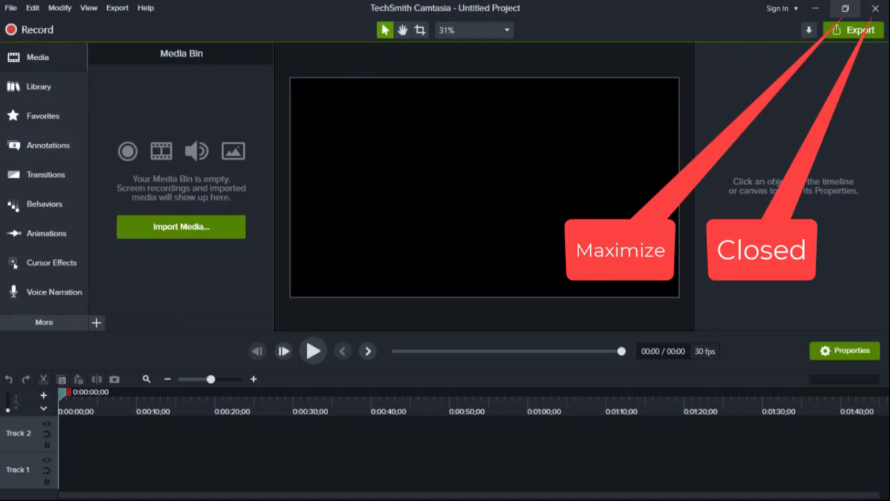
left_click(846, 8)
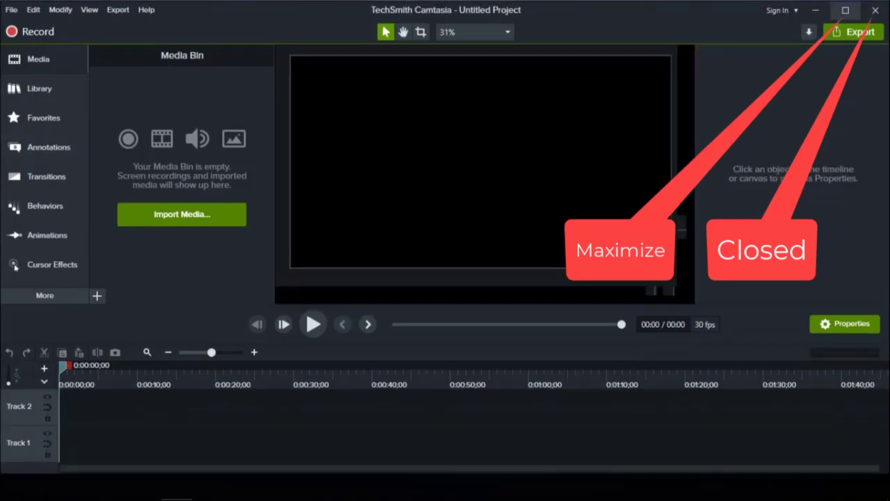
left_click(846, 10)
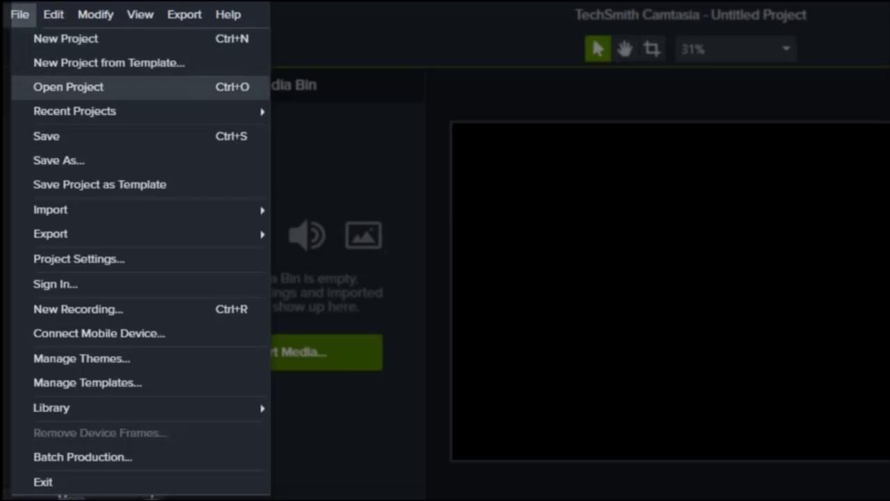
Step: Review the project settings and their canvas dimension presets, keeping 1080p HD (1920x1080), and close them without applying changes
mouse_move(104, 111)
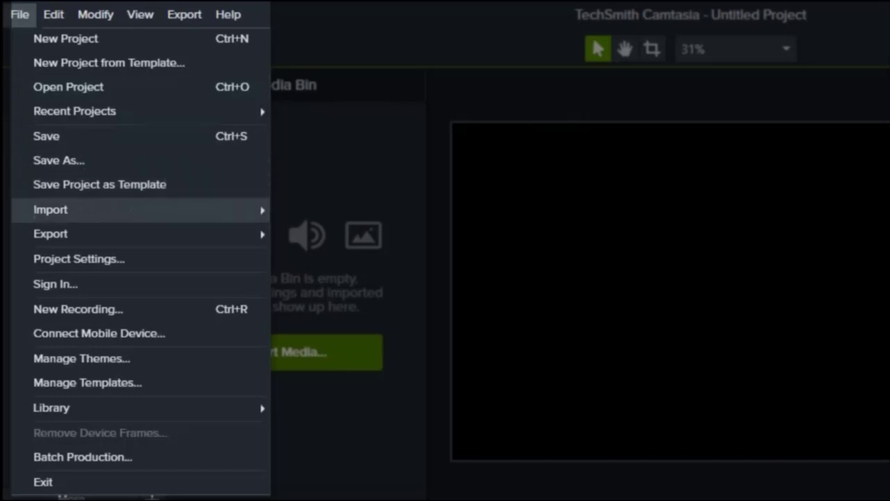
mouse_move(105, 210)
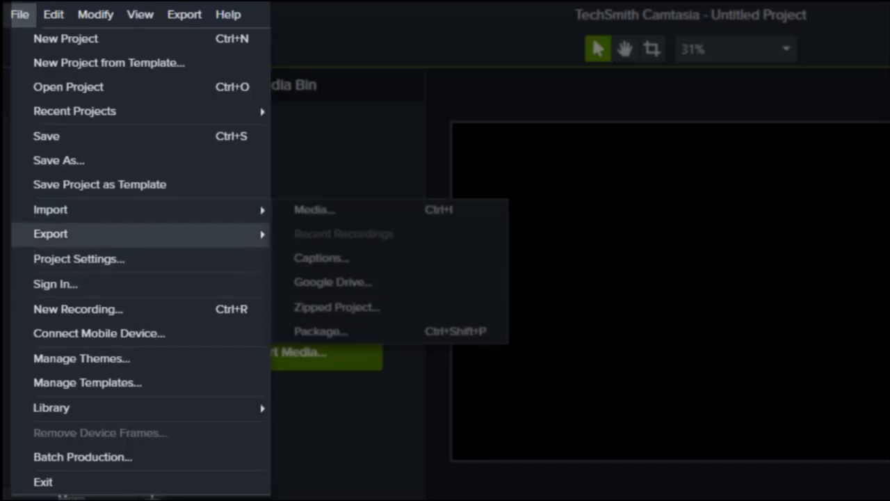
mouse_move(105, 234)
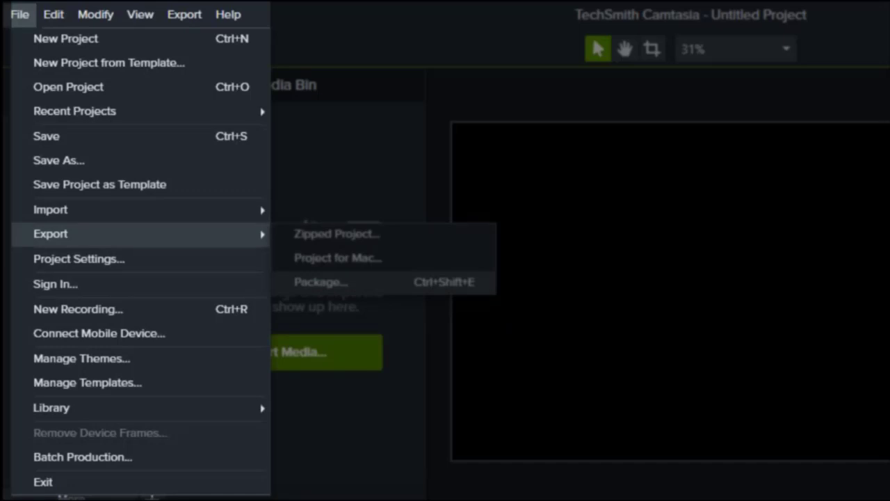
left_click(79, 258)
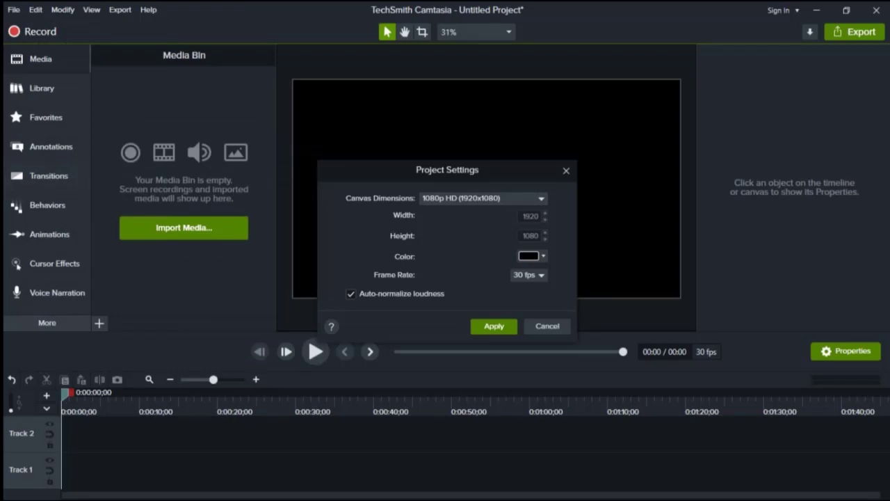
left_click_drag(447, 169, 487, 108)
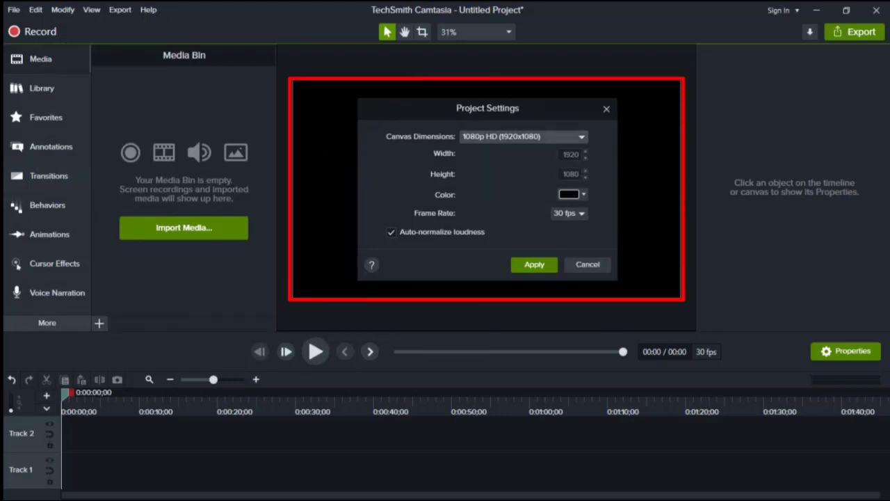
left_click(581, 137)
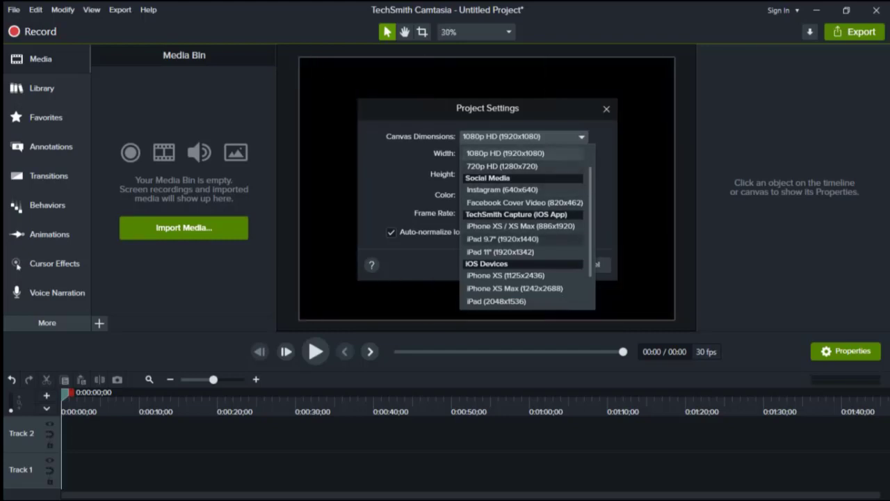
left_click(506, 153)
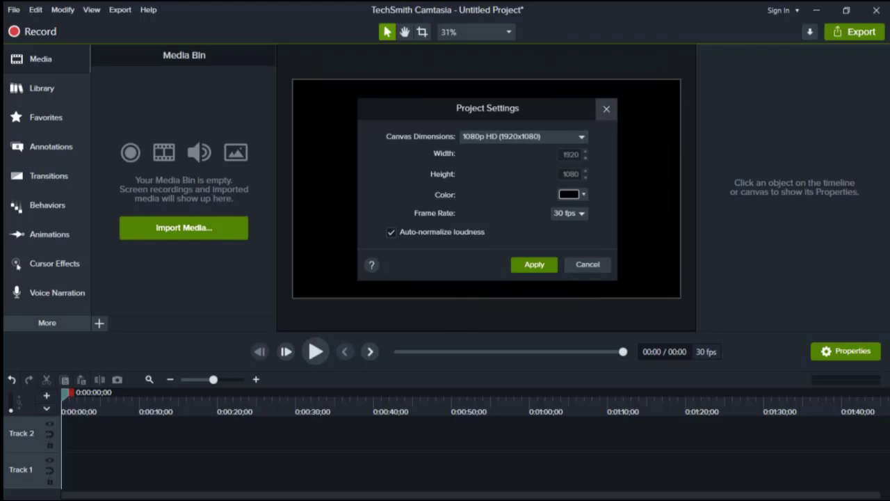
left_click(607, 109)
Step: View the capture controls for a new recording and close them without recording
left_click(14, 9)
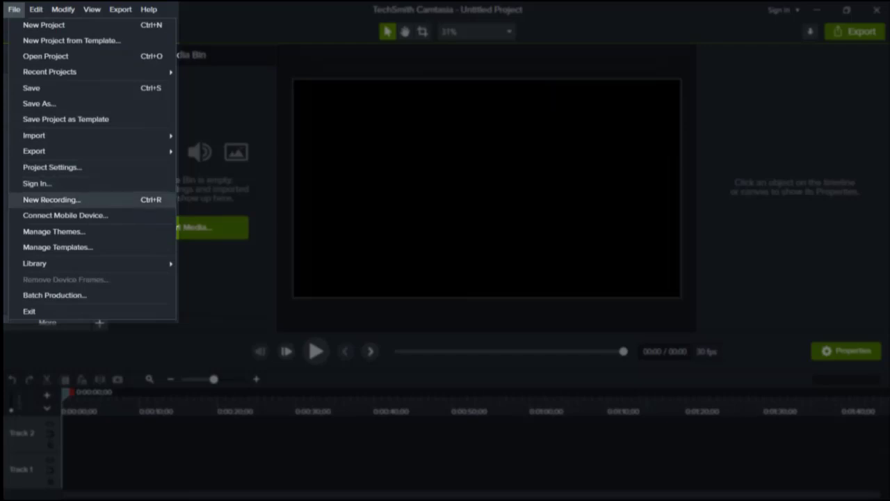
left_click(51, 199)
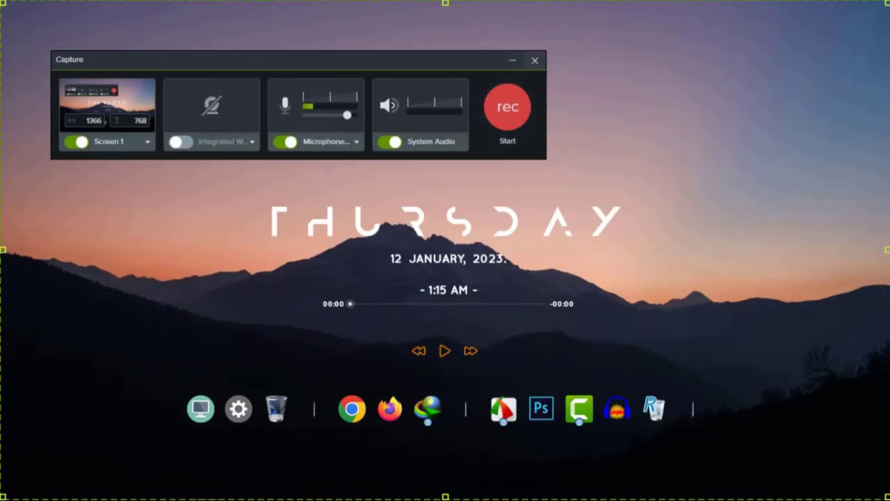
left_click(535, 60)
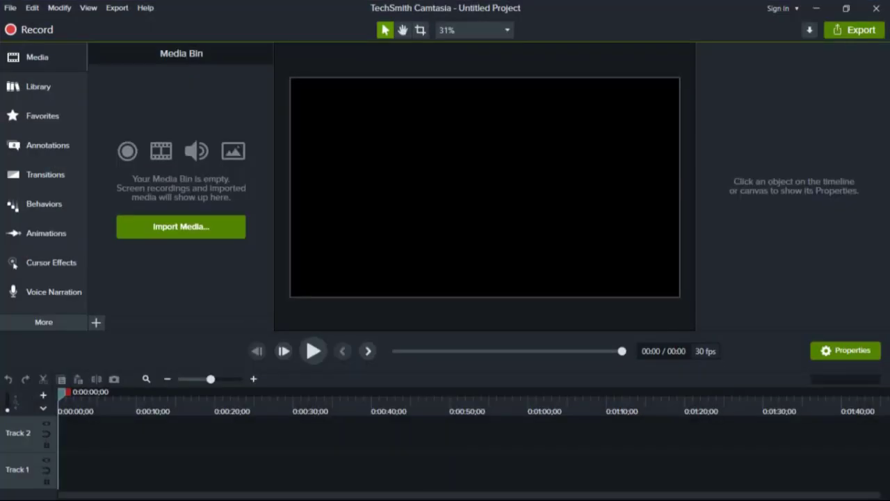
Step: Examine the available file, editing, modification and view commands, including the animation, behavior, removal, caption, quiz and SmartFocus options
left_click(11, 8)
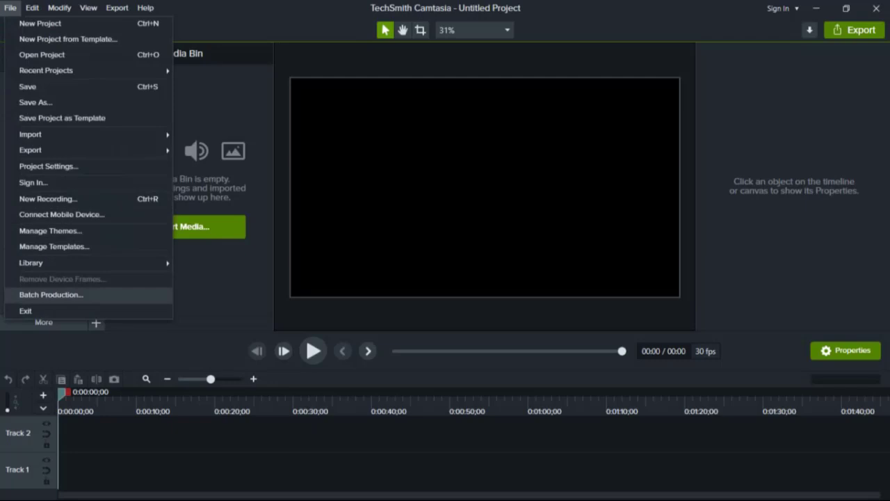
mouse_move(32, 8)
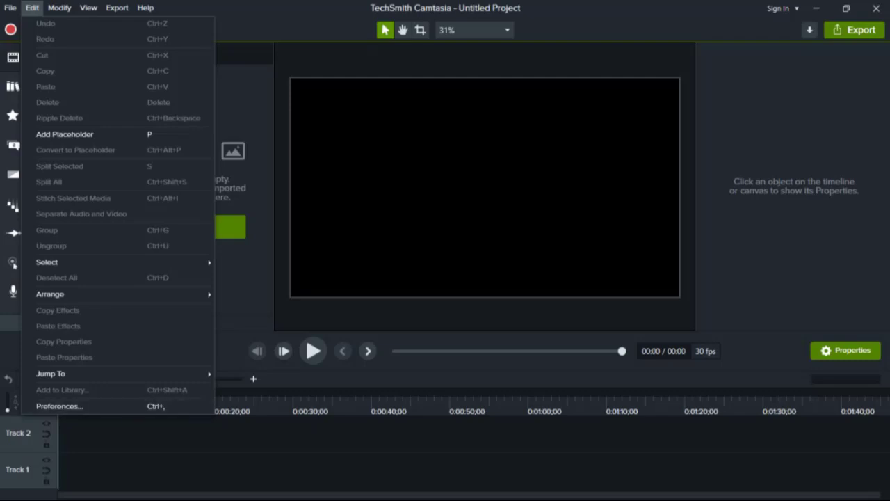
mouse_move(60, 9)
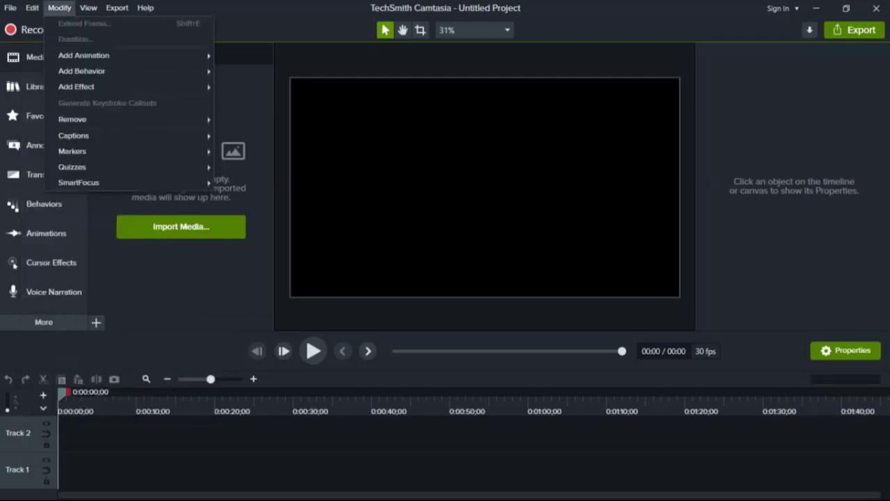
mouse_move(84, 56)
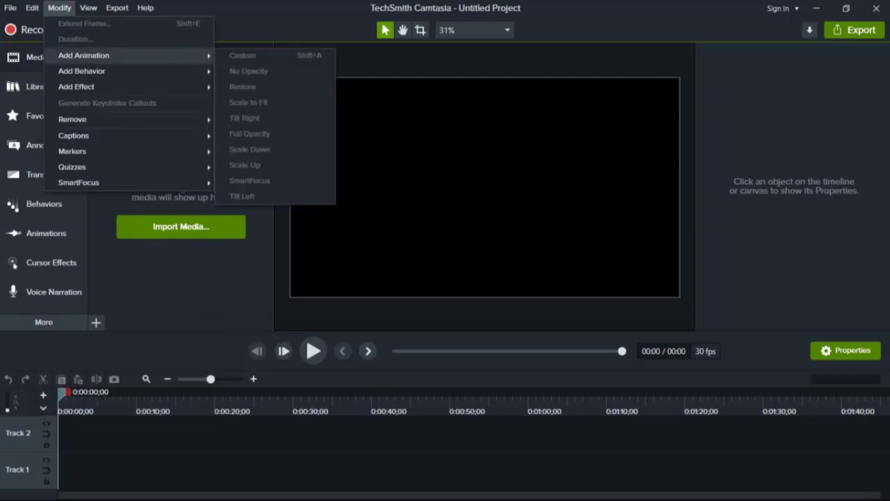
mouse_move(83, 71)
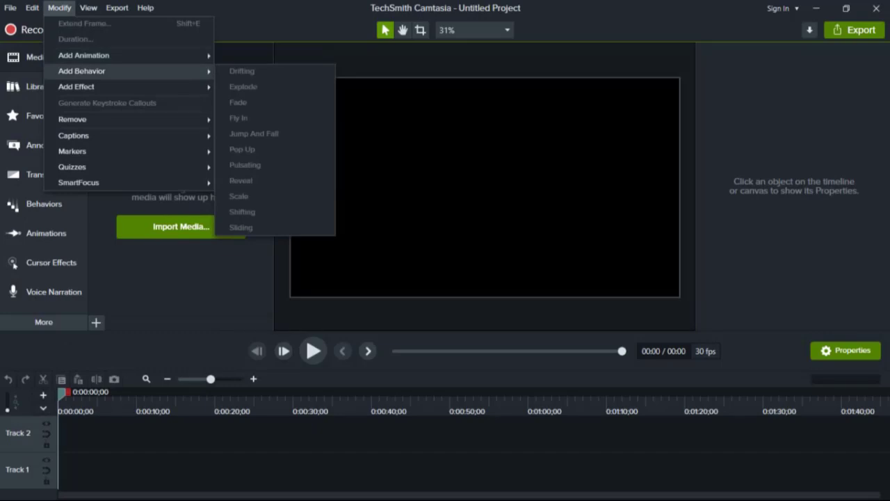
mouse_move(76, 119)
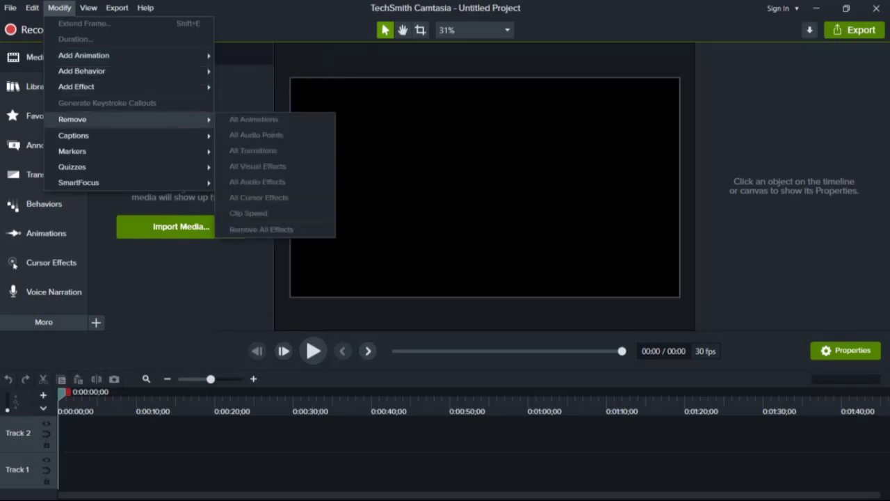
mouse_move(73, 136)
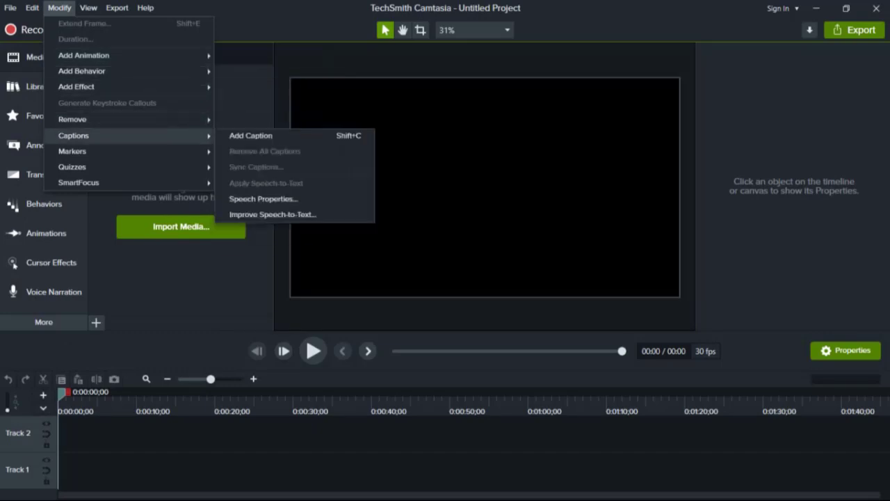
mouse_move(72, 151)
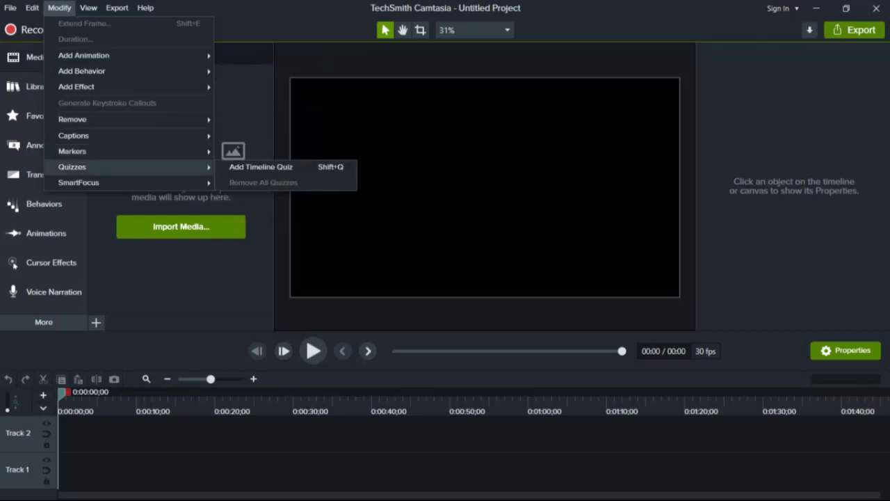
mouse_move(79, 182)
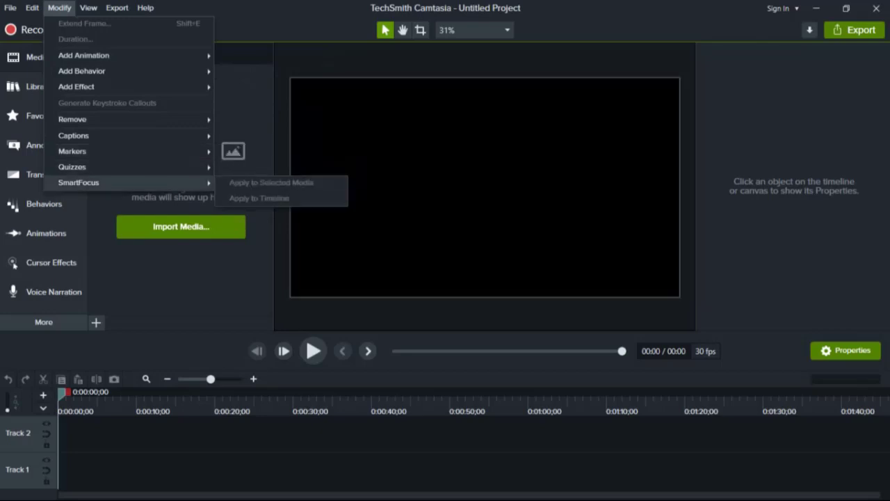
mouse_move(88, 8)
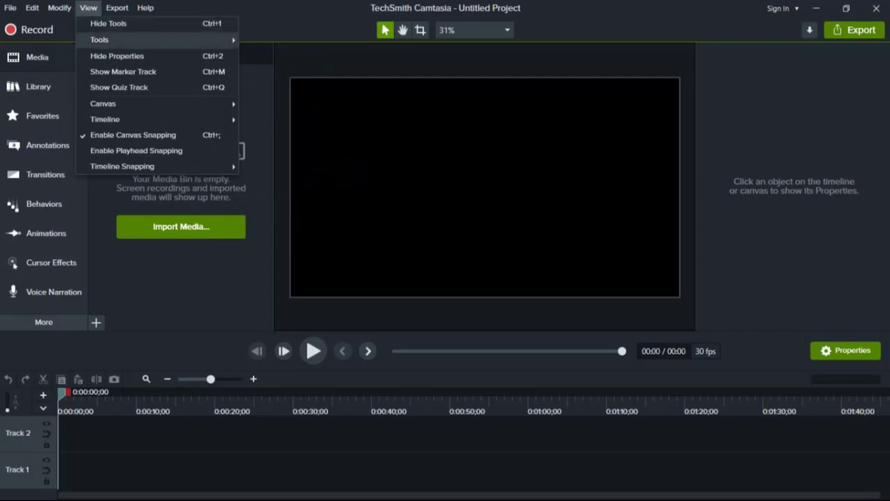
mouse_move(105, 40)
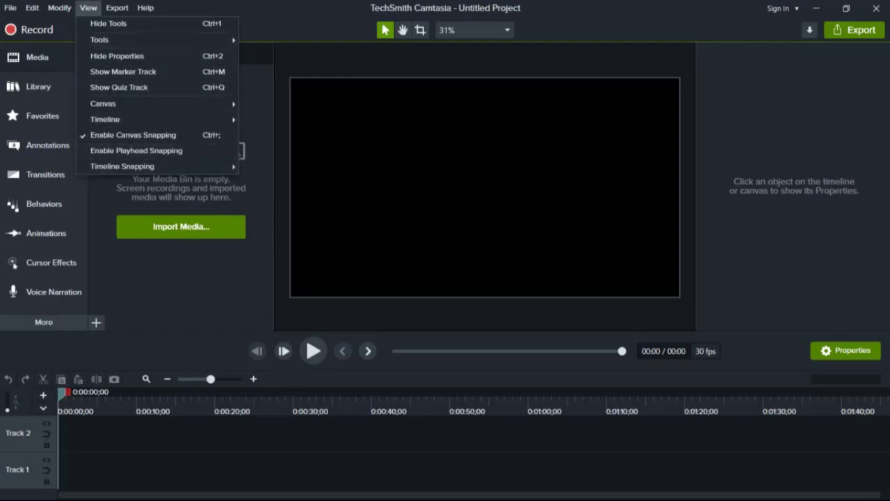
Step: Try to export the empty project to a local file
mouse_move(117, 8)
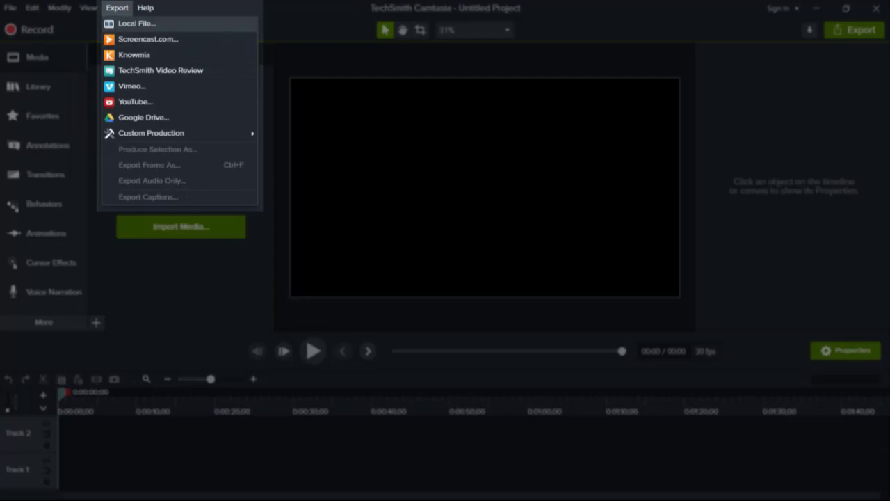
left_click(136, 23)
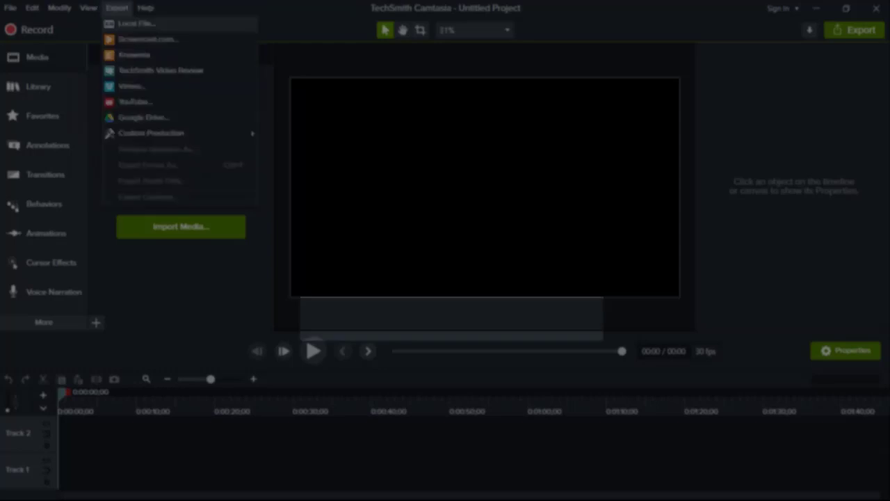
key("Return")
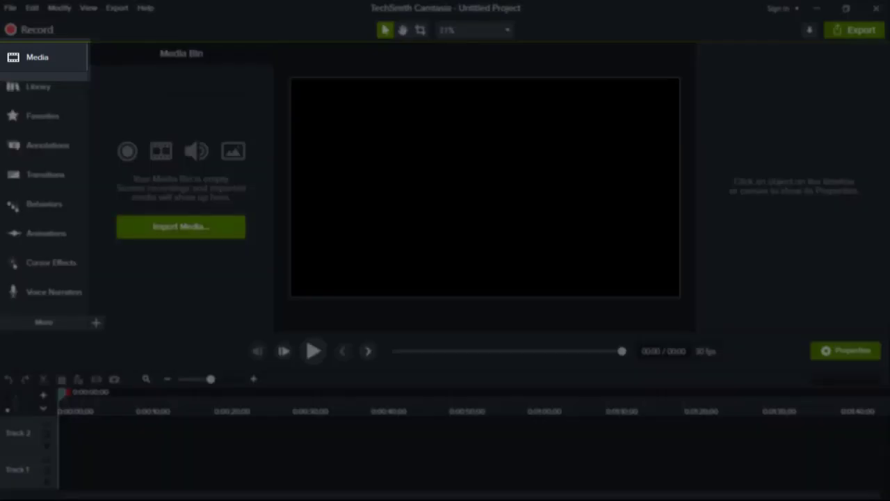
Step: Import bacground photo.jpg, Camtasia-logo-1201x1201-1.png and photo.png into the media bin
left_click(181, 226)
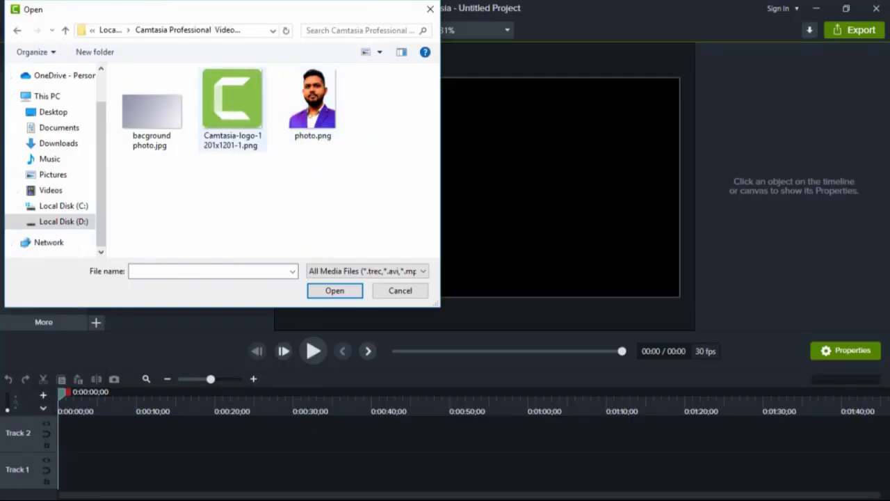
left_click_drag(340, 104, 167, 149)
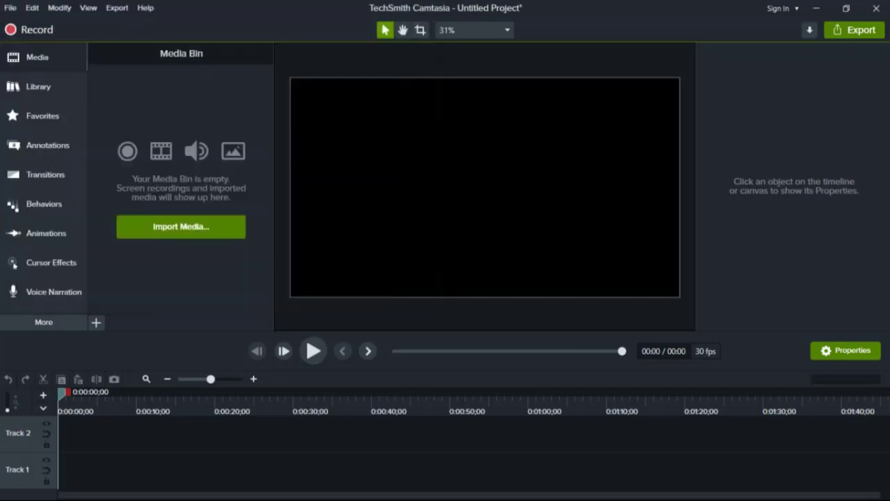
left_click(335, 290)
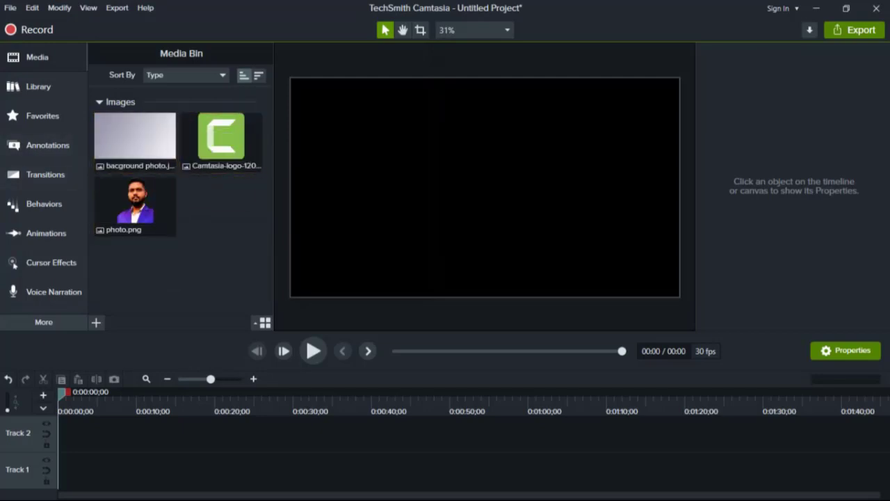
Step: Remove photo.png from the media bin and add it again from its folder in File Explorer
left_click(845, 8)
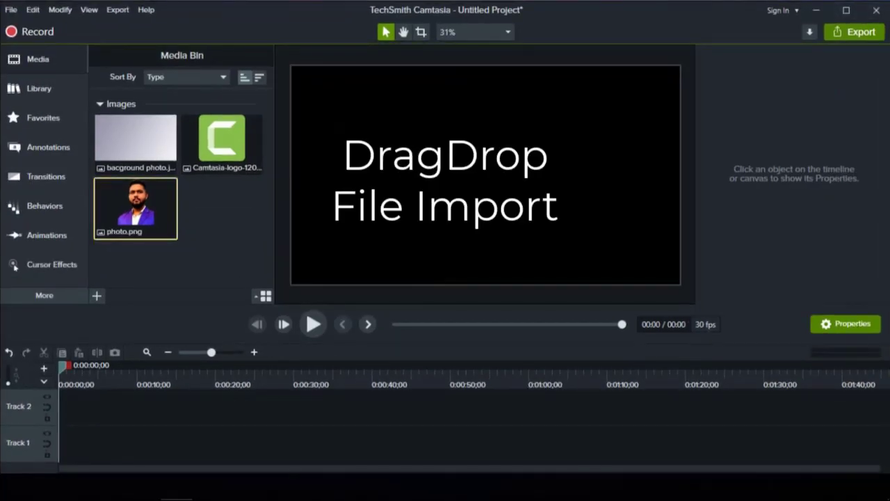
key("Delete")
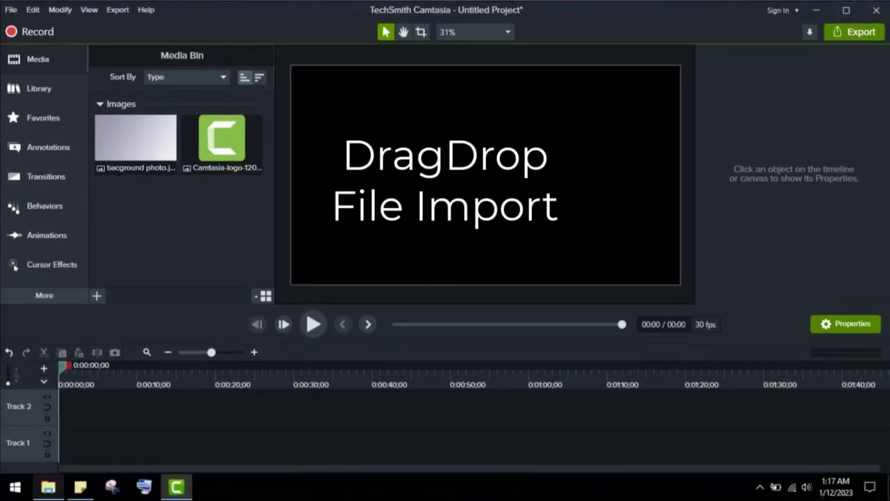
left_click(49, 490)
left_click_drag(640, 167, 180, 209)
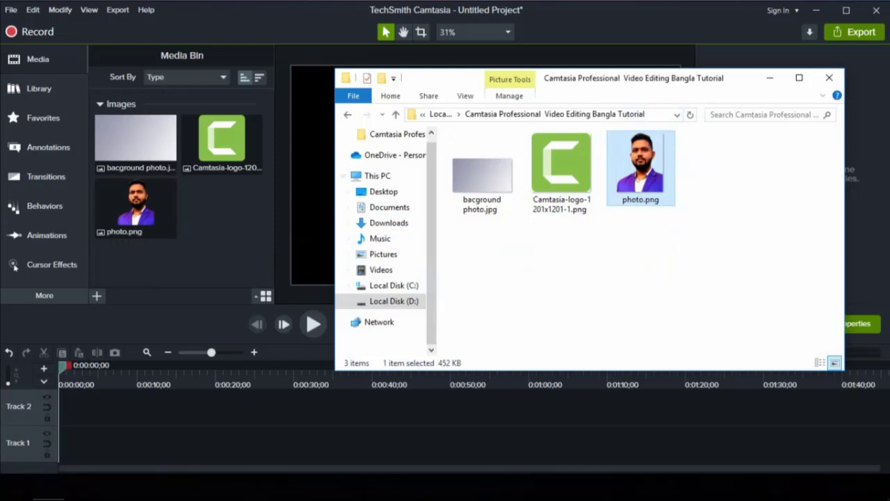
left_click(770, 78)
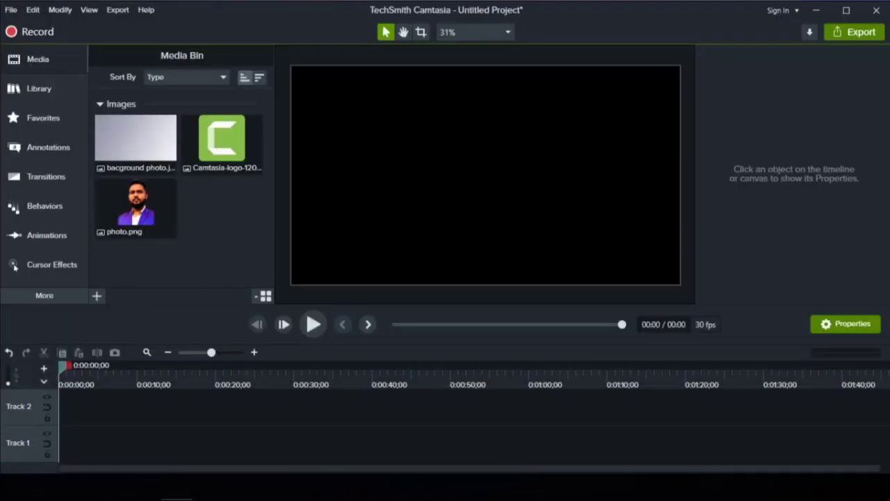
Step: Enlarge the timeline area and place the bacground photo at the start of Track 1, lasting 25 seconds
left_click_drag(445, 339, 445, 285)
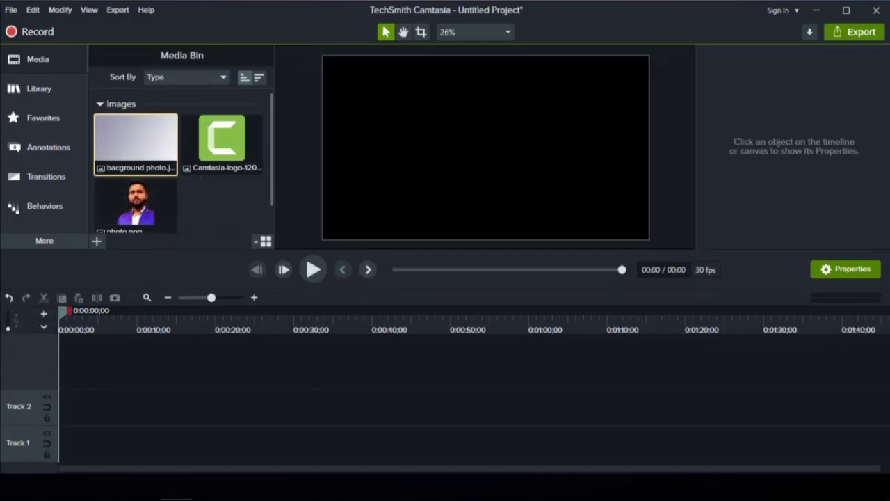
left_click_drag(135, 142, 261, 443)
key("shift")
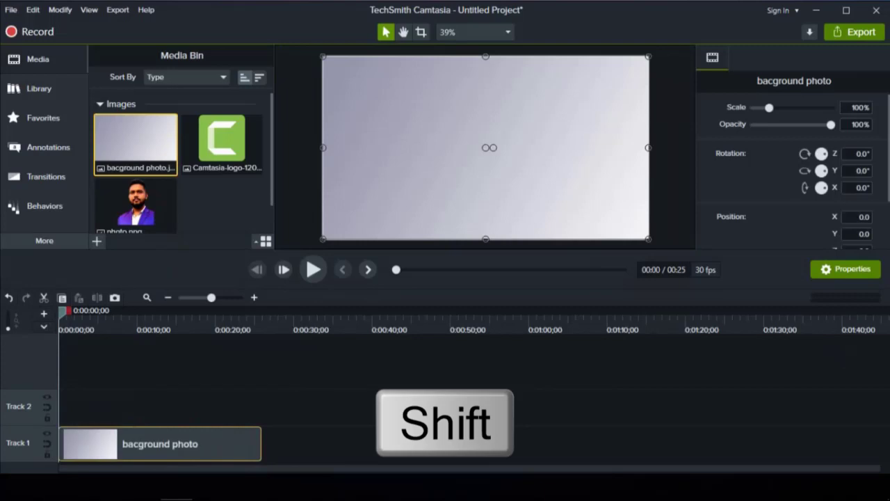
Step: Shrink the bacground photo proportionally to about 67.5% scale and move it back to the middle of the canvas
key("ctrl+minus")
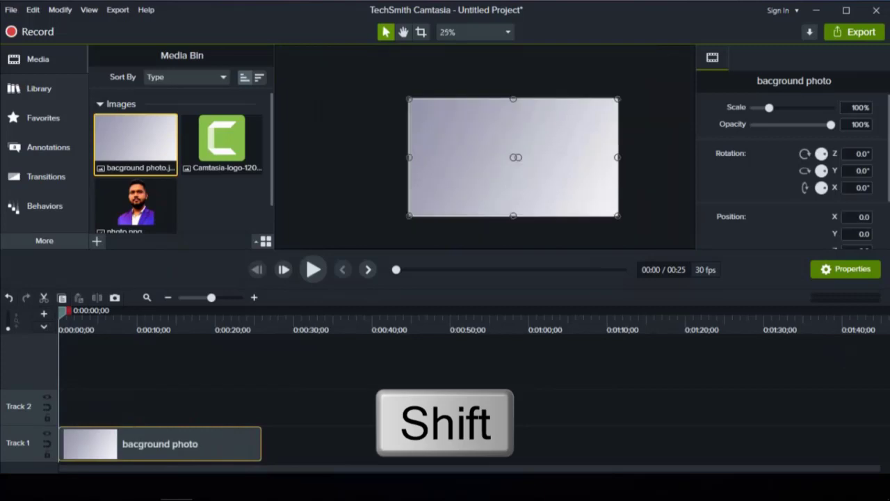
left_click(368, 139)
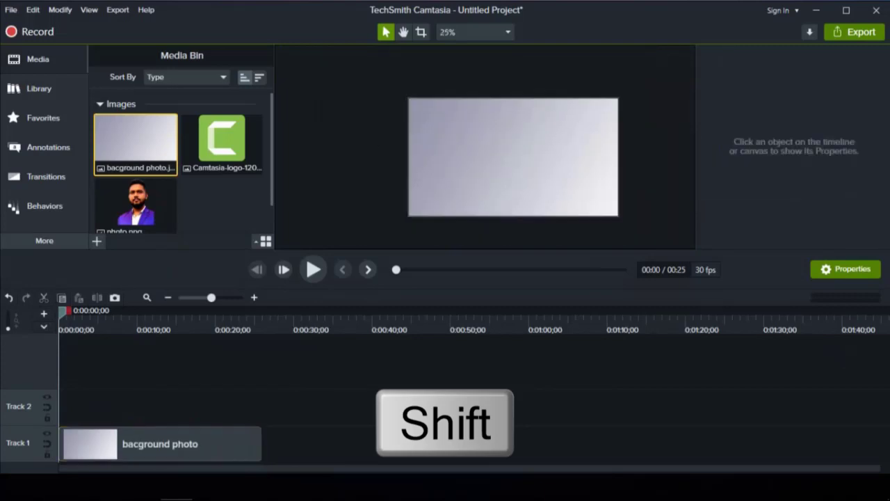
left_click(459, 146)
left_click_drag(409, 99, 477, 137)
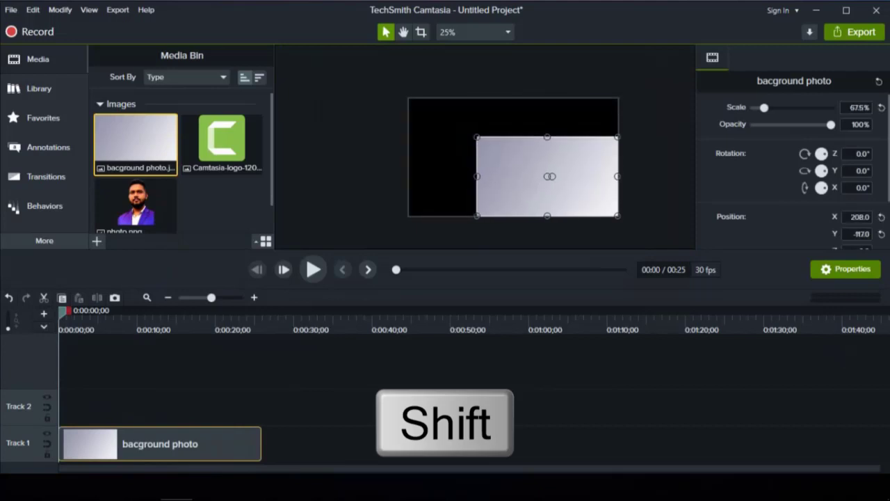
left_click_drag(548, 176, 515, 157)
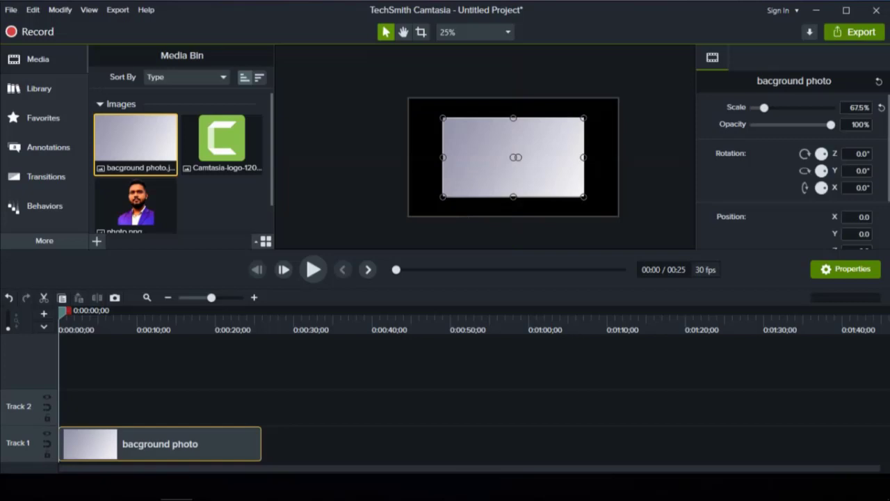
Step: Resize the bacground photo proportionally from its corners to about 71.6% scale and centre it on the canvas
mouse_move(443, 117)
left_mouse_down()
mouse_move(401, 94)
mouse_move(456, 123)
mouse_move(438, 115)
left_mouse_up()
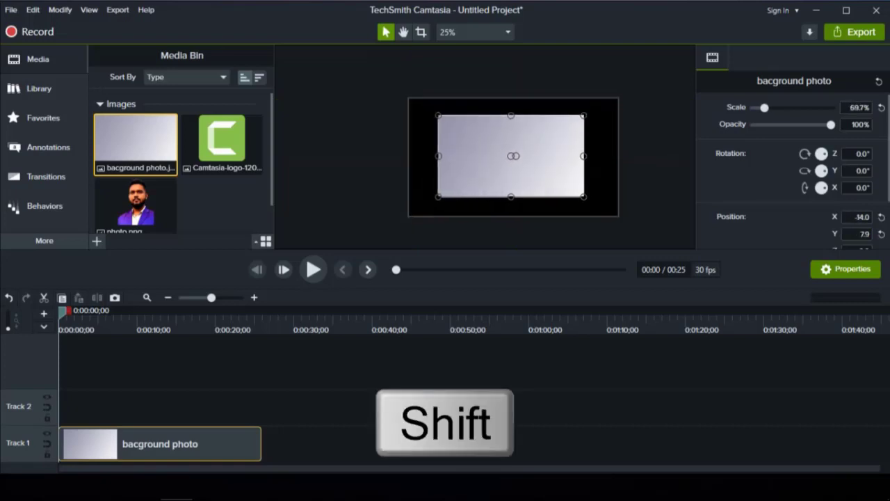
mouse_move(584, 196)
left_mouse_down()
mouse_move(616, 213)
mouse_move(596, 204)
left_mouse_up()
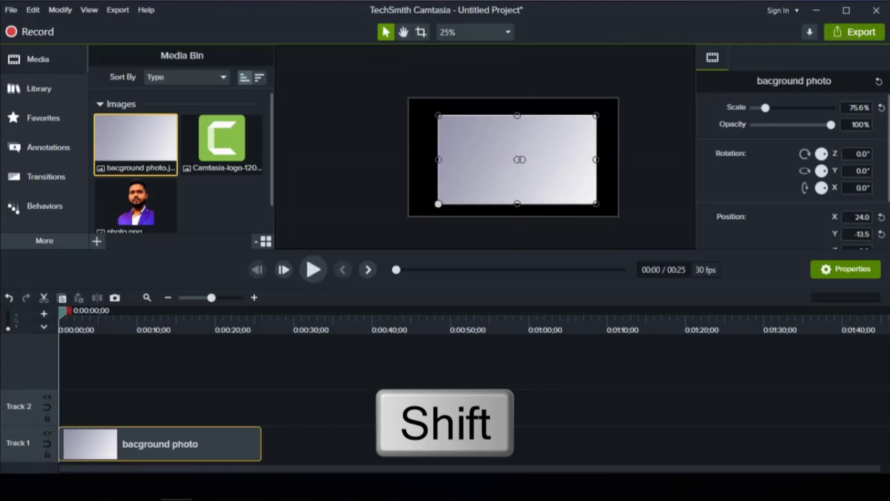
mouse_move(438, 203)
left_mouse_down()
mouse_move(421, 213)
mouse_move(446, 200)
left_mouse_up()
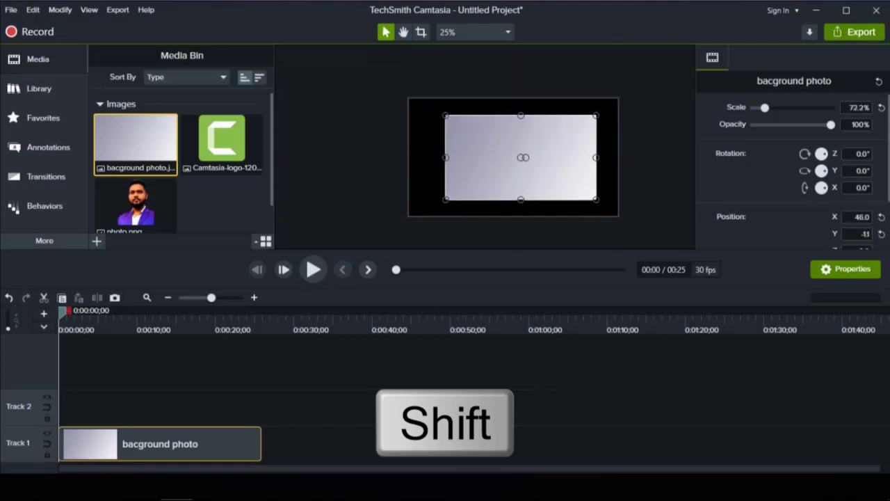
mouse_move(445, 200)
left_mouse_down()
mouse_move(432, 207)
mouse_move(448, 199)
left_mouse_up()
left_click_drag(491, 169, 482, 170)
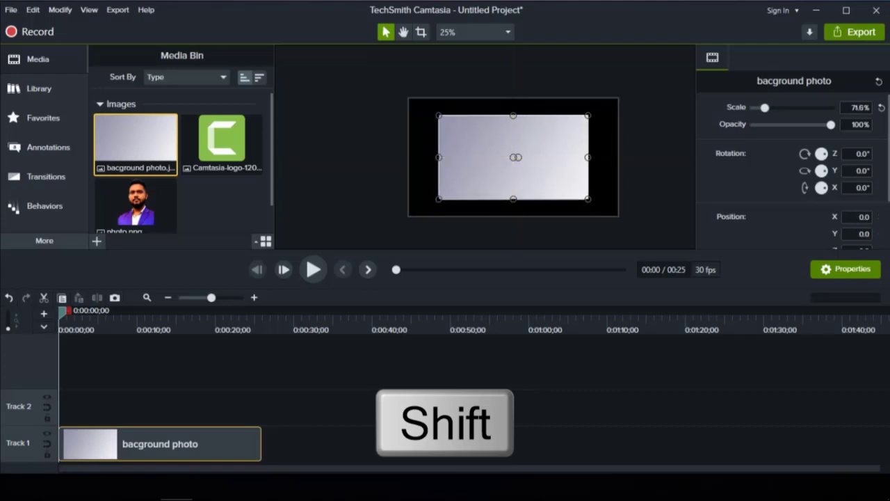
mouse_move(589, 198)
left_mouse_down()
mouse_move(605, 214)
mouse_move(596, 199)
left_mouse_up()
mouse_move(446, 200)
left_mouse_down()
mouse_move(437, 205)
mouse_move(452, 188)
left_mouse_up()
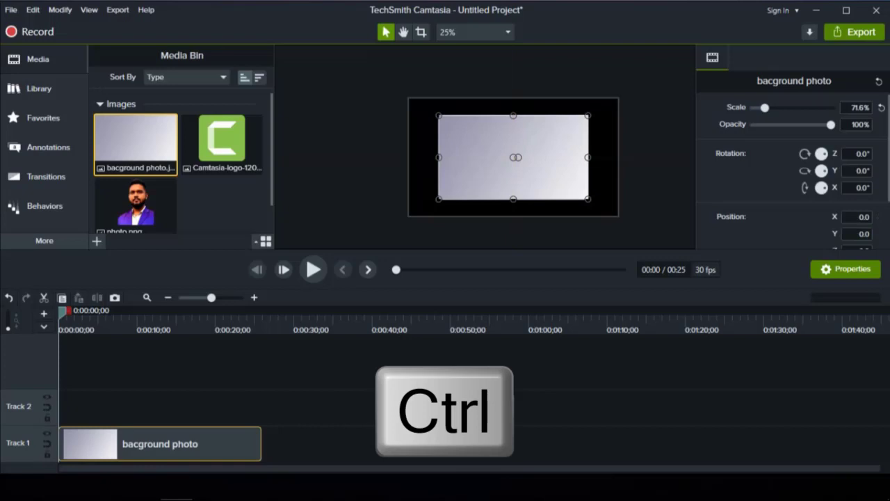
Step: Stretch the bacground photo sideways beyond the canvas's right edge, to about 115.3% scale
left_click_drag(588, 199, 617, 209)
left_click_drag(557, 174, 551, 170)
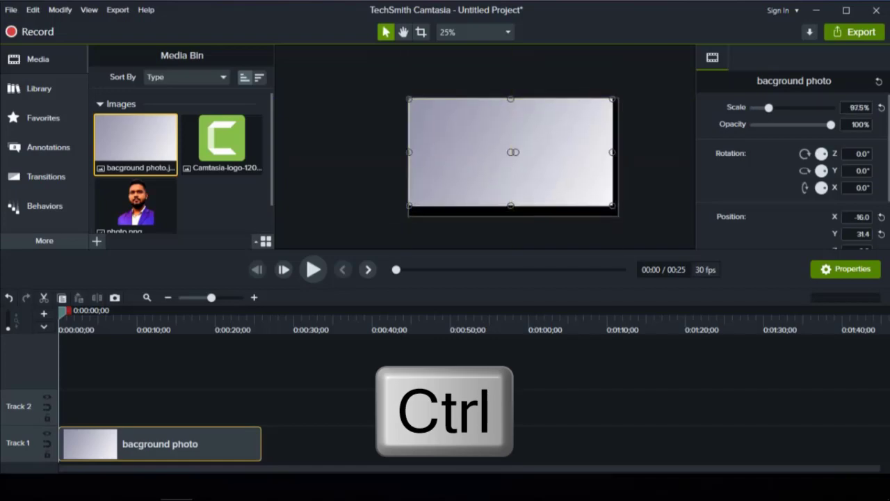
left_click_drag(613, 206, 631, 216)
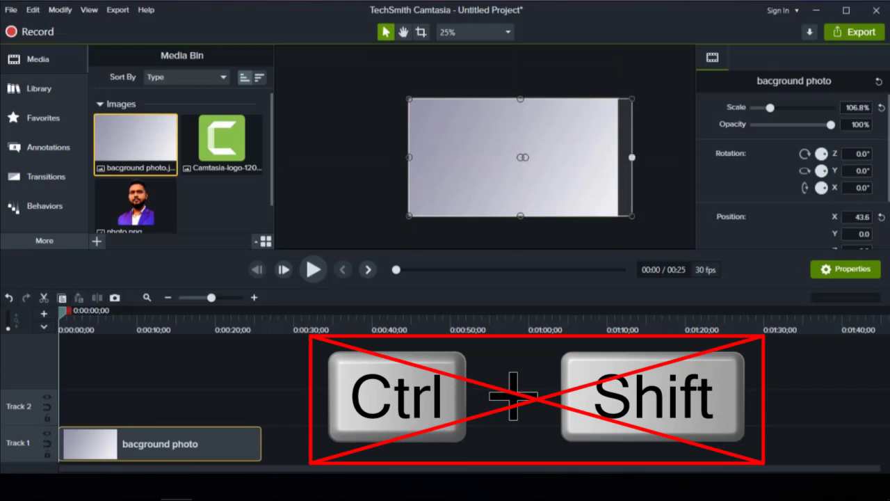
left_click_drag(631, 157, 649, 157)
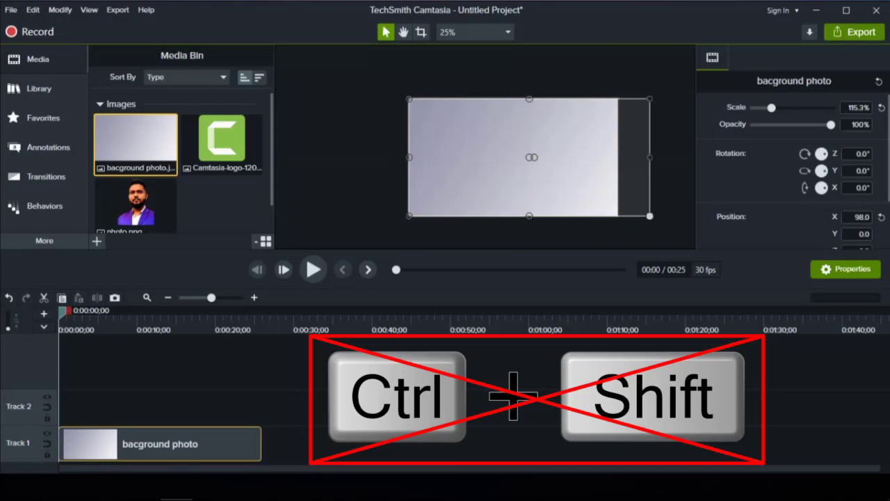
mouse_move(650, 216)
left_mouse_down()
mouse_move(630, 205)
mouse_move(649, 217)
left_mouse_up()
Step: Adjust the bacground photo's width and height separately so it fills the whole canvas at 100% scale
left_click_drag(650, 157, 617, 157)
key("shift")
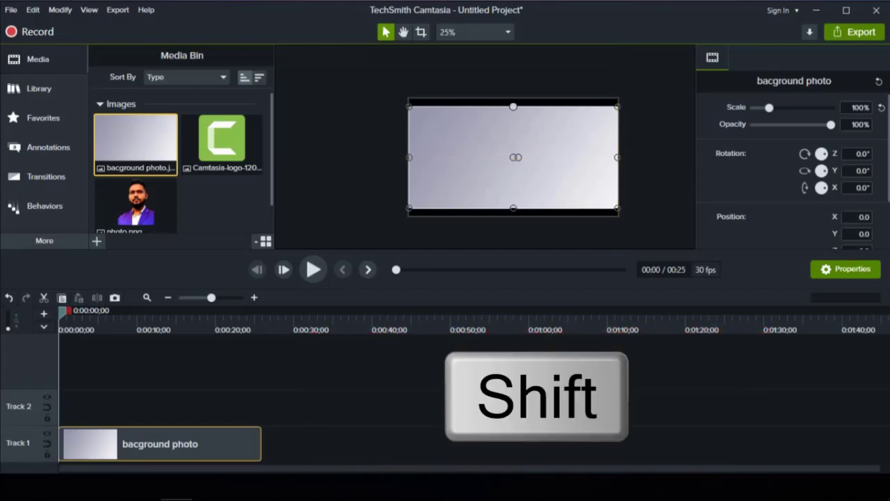
left_click_drag(513, 106, 513, 98)
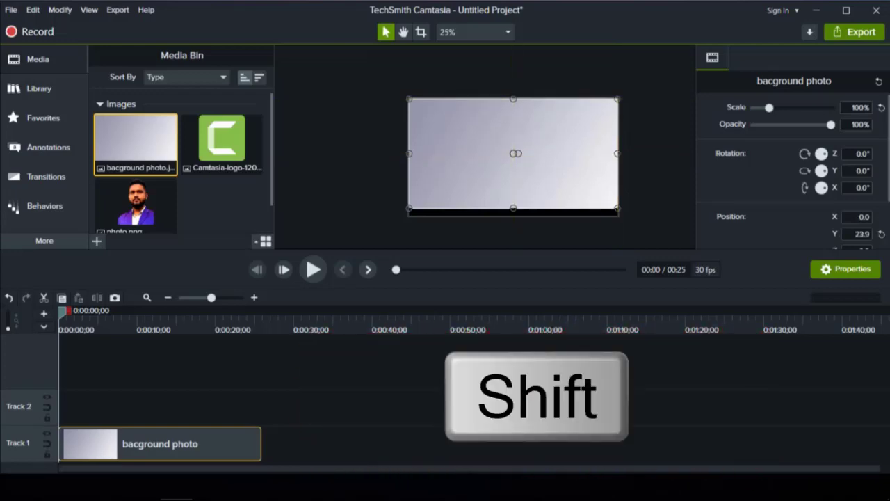
left_click_drag(513, 208, 513, 216)
left_click(514, 234)
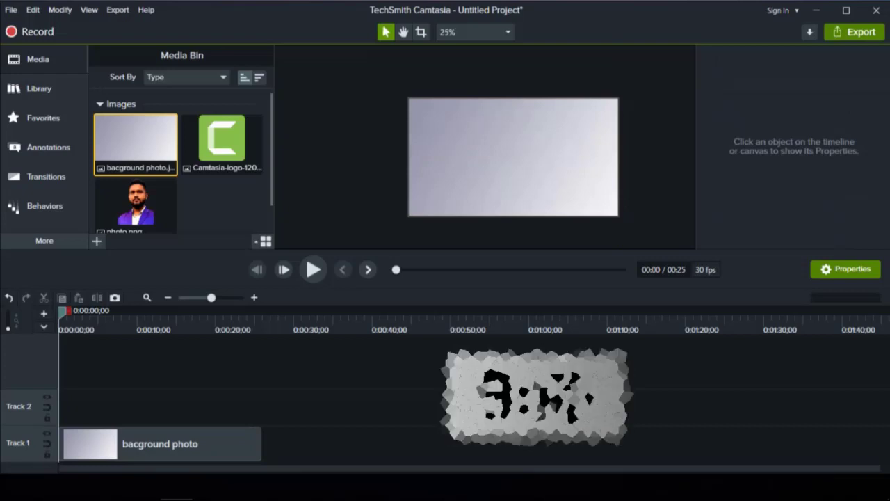
Step: Place photo.png on Track 2 over the full length of the bacground photo and align it with the canvas's lower-right corner
left_click_drag(135, 205, 261, 408)
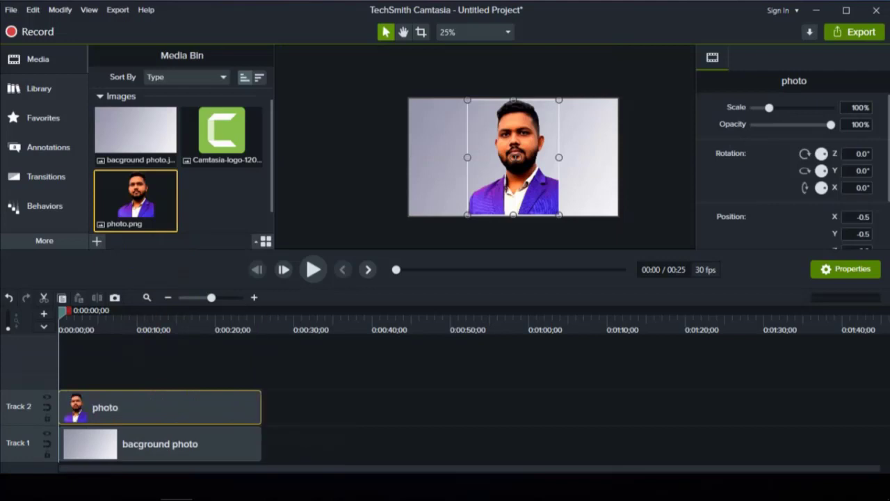
left_click_drag(514, 157, 572, 157)
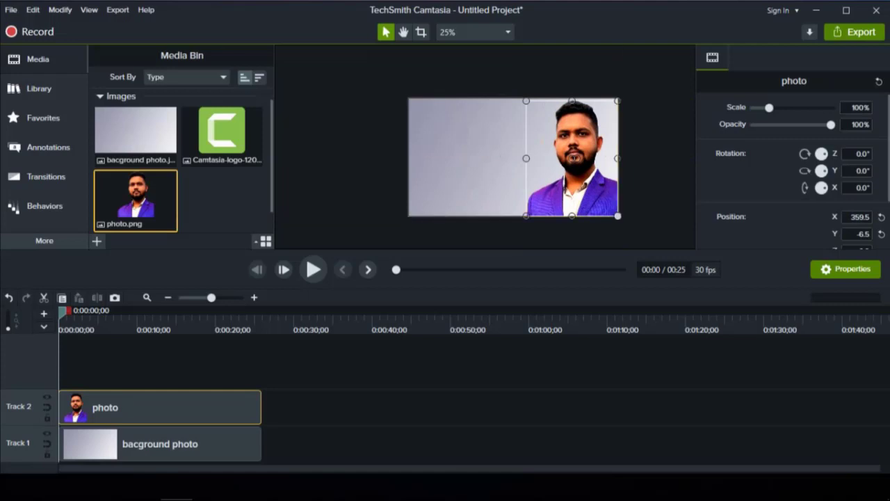
left_click(654, 209)
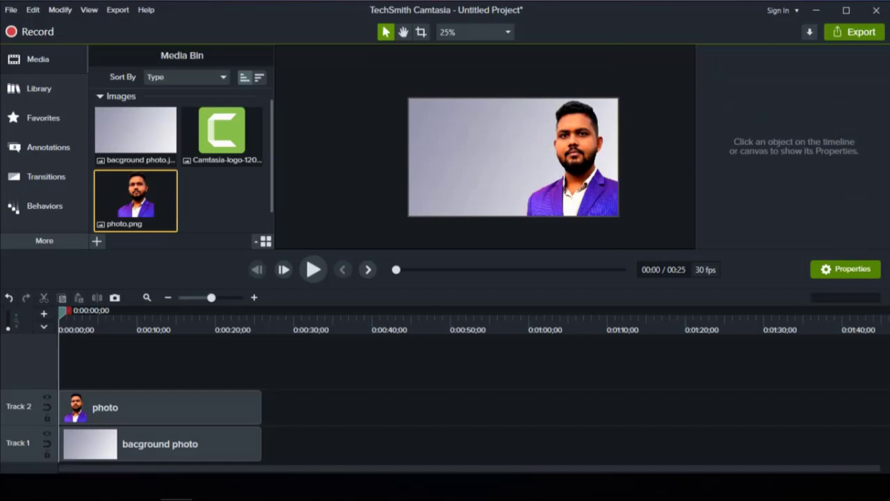
Step: Place the Camtasia logo on Track 3 for 25 seconds, scale it to about 17.7% and position it near the canvas's left edge
left_click_drag(221, 132, 261, 369)
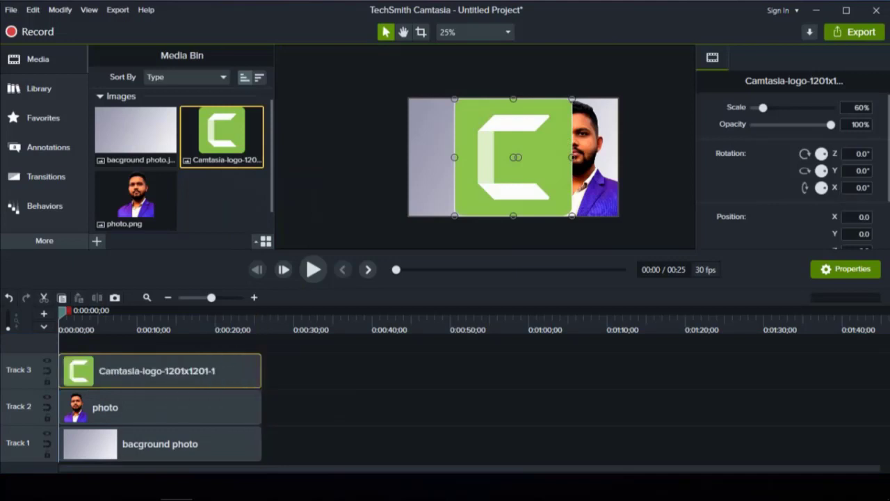
left_click_drag(571, 216, 426, 140)
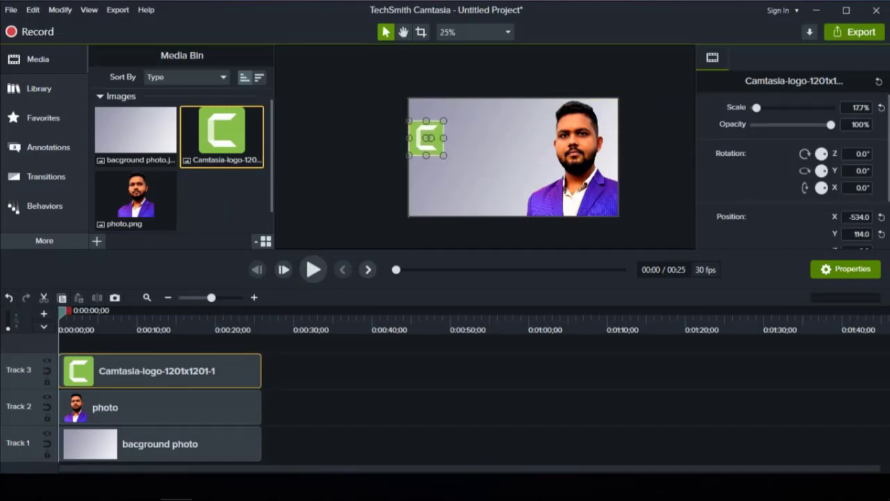
left_click_drag(427, 140, 430, 135)
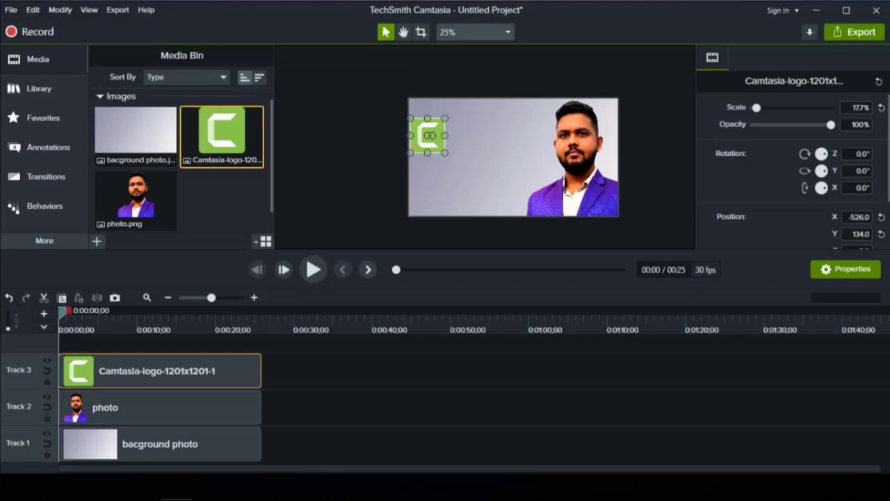
Step: Scale the Camtasia logo down about its own centre to about 11.7%
left_click(474, 31)
left_click(452, 49)
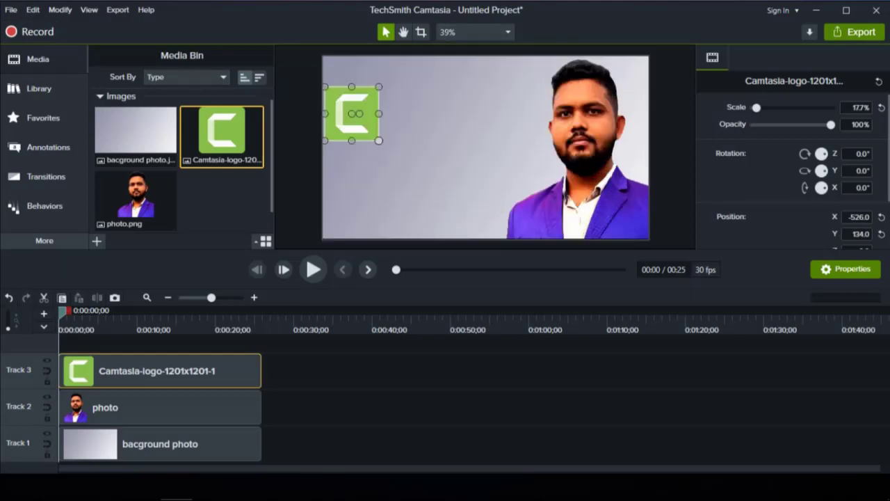
left_click_drag(379, 141, 364, 121)
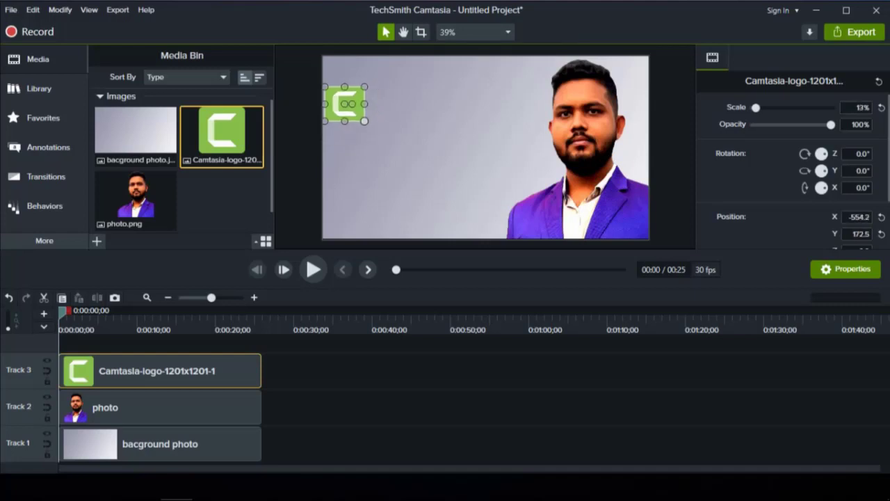
key("ctrl+z")
left_click_drag(379, 140, 347, 126)
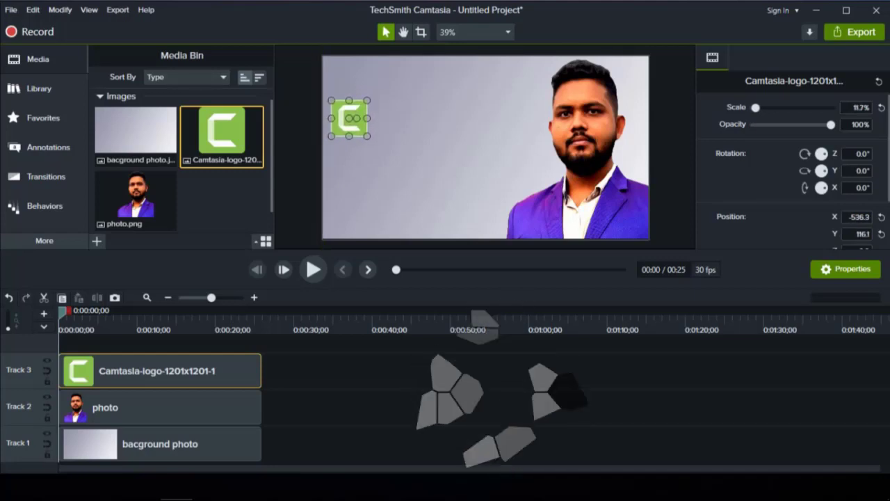
Step: Nudge the Camtasia logo left to about X -554.2 and deselect it
key("Left")
key("Left")
key("Left")
key("Left")
key("Left")
key("Left")
key("Left")
key("Left")
key("Left")
key("Left")
key("Left")
key("Left")
key("Left")
key("Left")
key("Left")
key("Left")
key("Left")
key("Left")
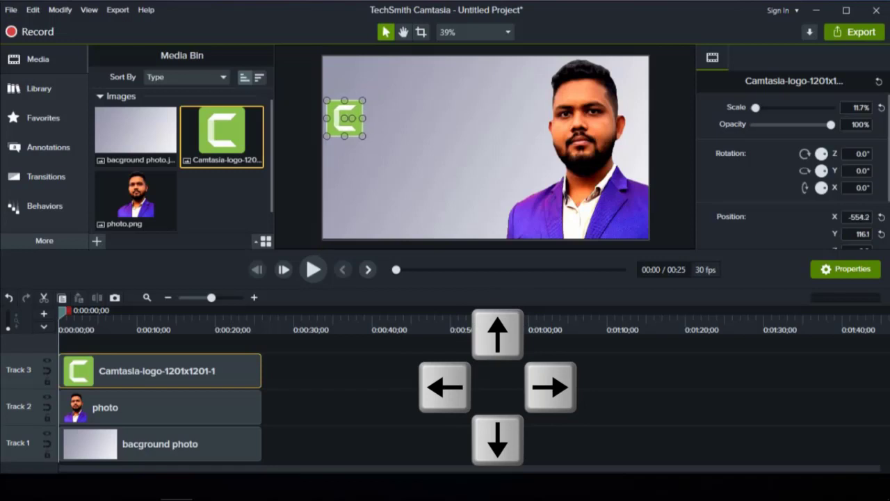
key("ctrl+d")
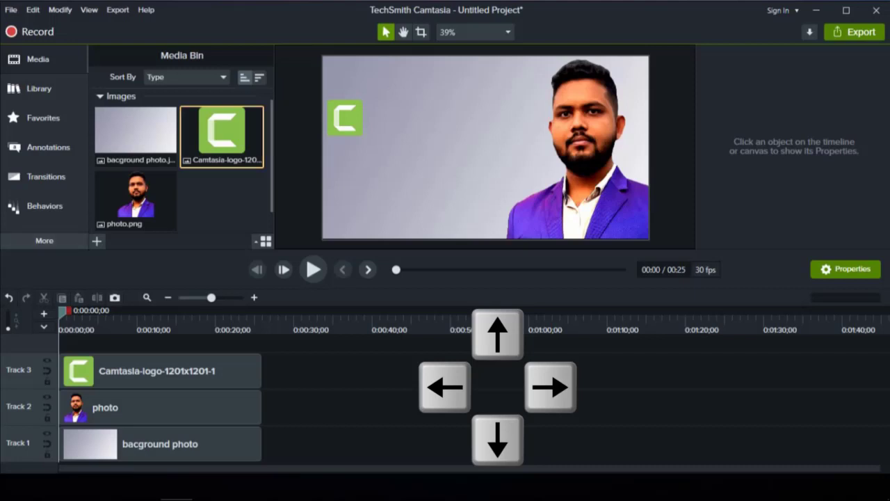
Step: Nudge the Camtasia logo down on the canvas to Y 75.0
left_click(345, 118)
key("Down")
key("Down")
key("Down")
key("Down")
key("Down")
key("Down")
key("Down")
key("Down")
key("Down")
key("Down")
key("Down")
key("Down")
key("Down")
key("Down")
key("Down")
key("Down")
key("Down")
key("Down")
key("Down")
key("Down")
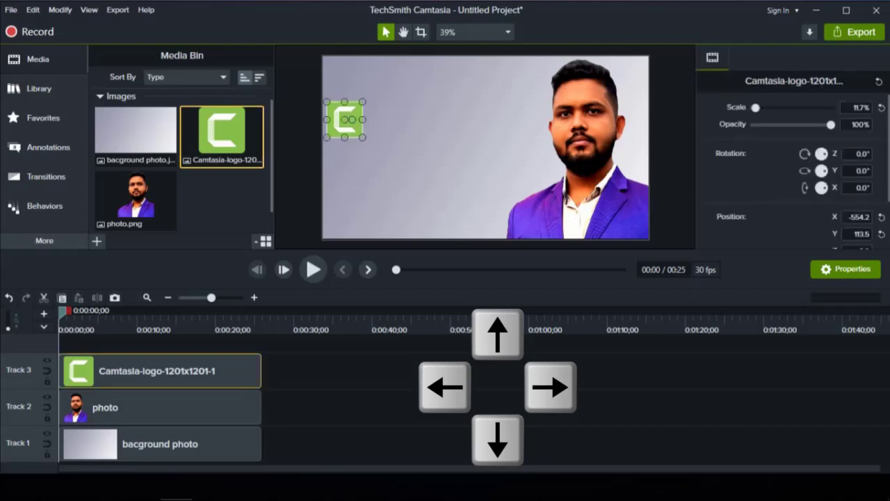
key("Down")
key("Down")
key("Down")
key("Down")
key("Down")
key("Down")
key("Down")
key("Down")
key("Down")
key("Down")
key("Down")
key("Down")
key("Down")
key("Down")
key("Down")
key("Down")
key("Down")
key("Down")
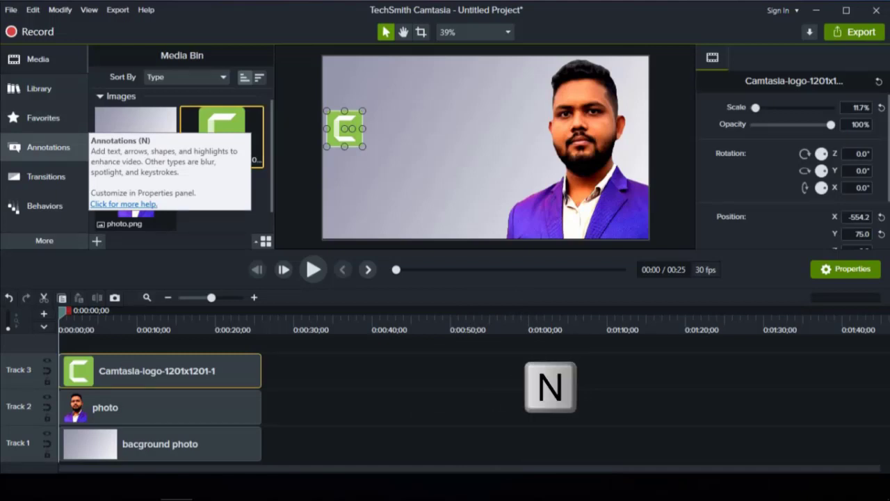
Step: Add a plain text callout to the middle of the canvas and extend its Track 4 clip to the end of the other clips
key("n")
left_click(37, 60)
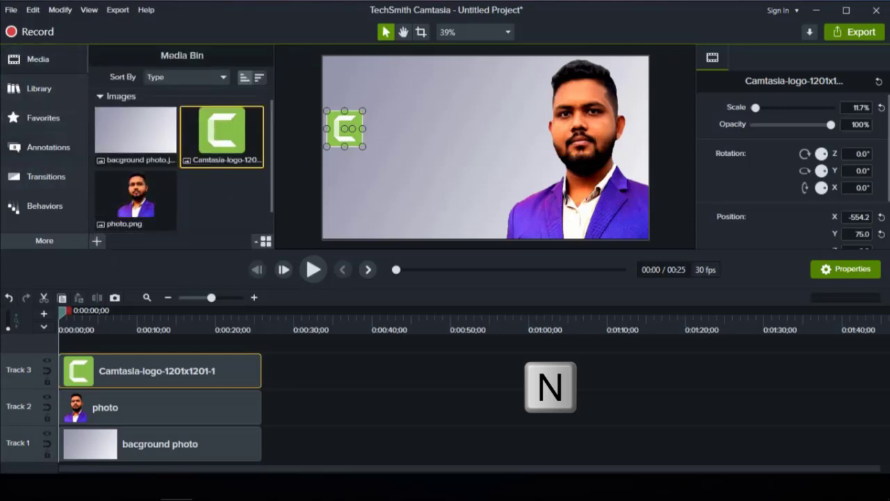
key("n")
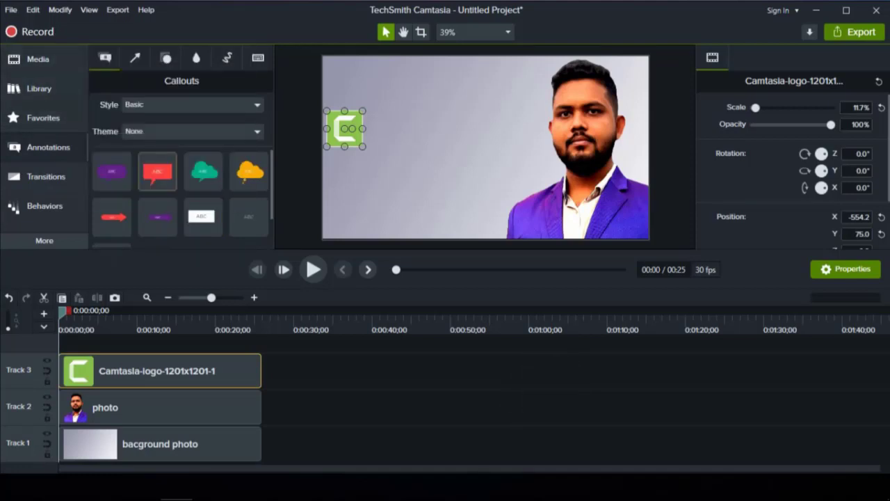
scroll(181, 195, "down", 2)
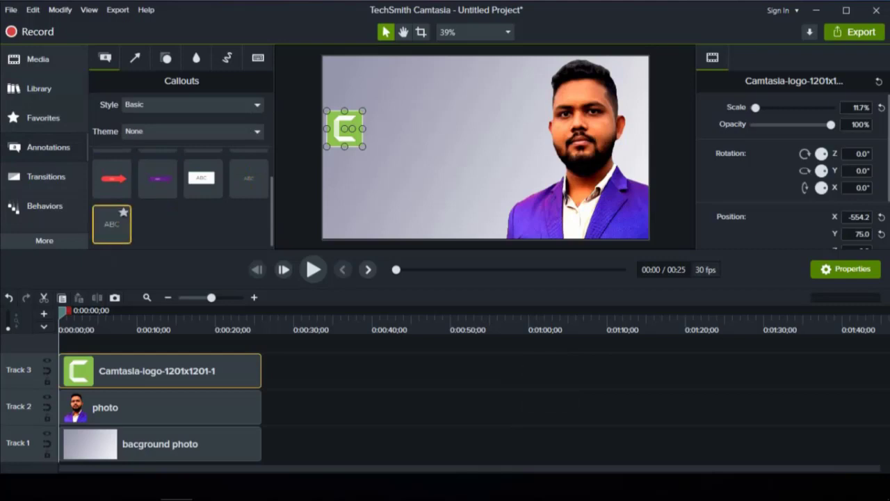
left_click_drag(111, 224, 486, 148)
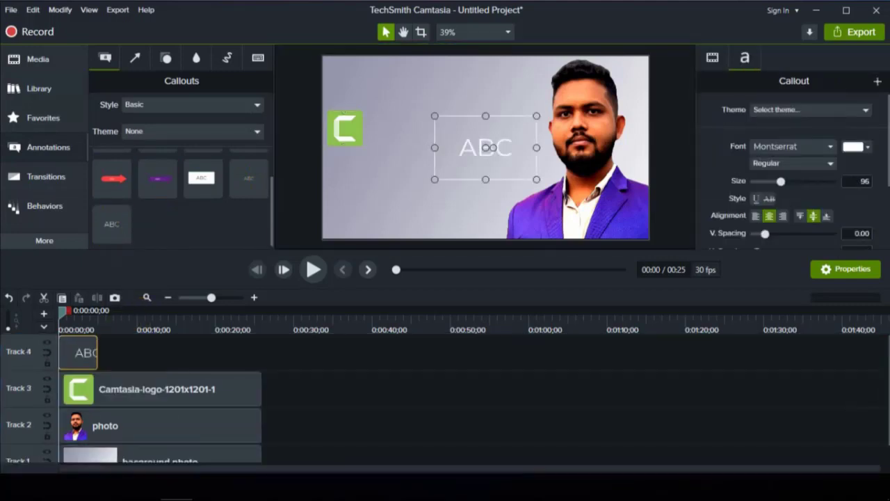
left_click_drag(182, 352, 261, 353)
left_click(418, 353)
Step: Replace the placeholder text in the callout with "Video Editing A to Z"
double_click(489, 148)
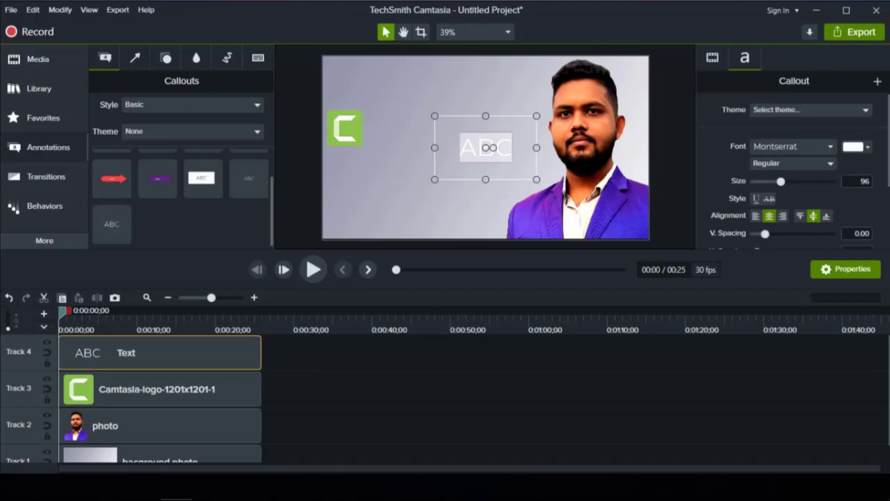
type("V")
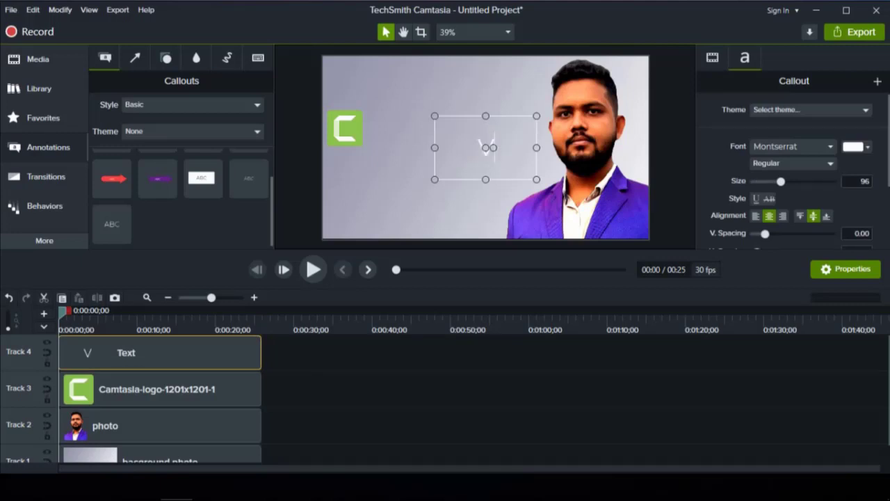
type("ideo")
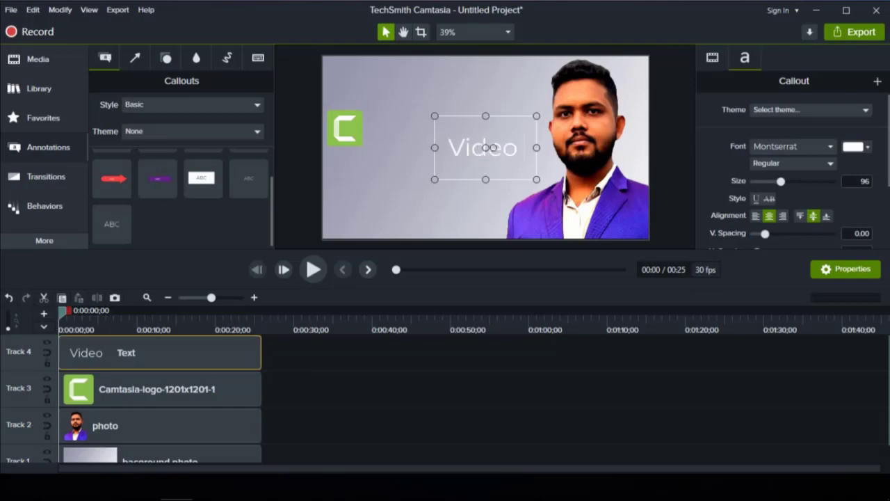
type(" Editin")
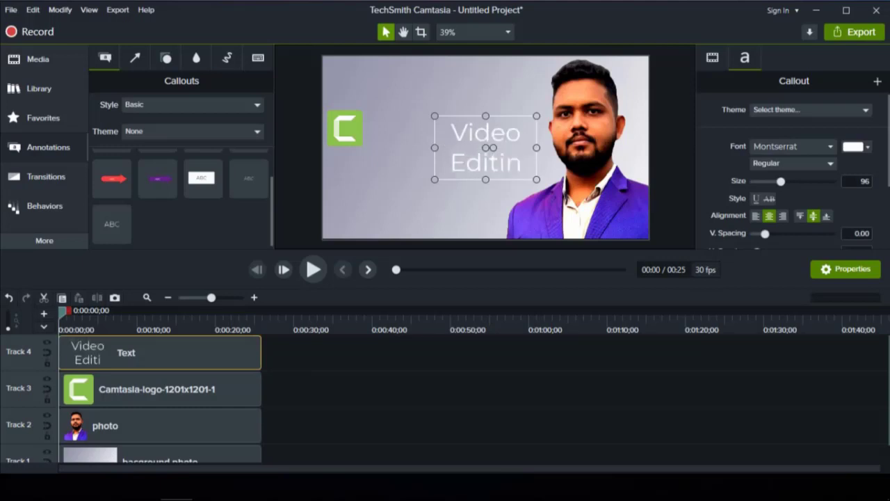
type("g A")
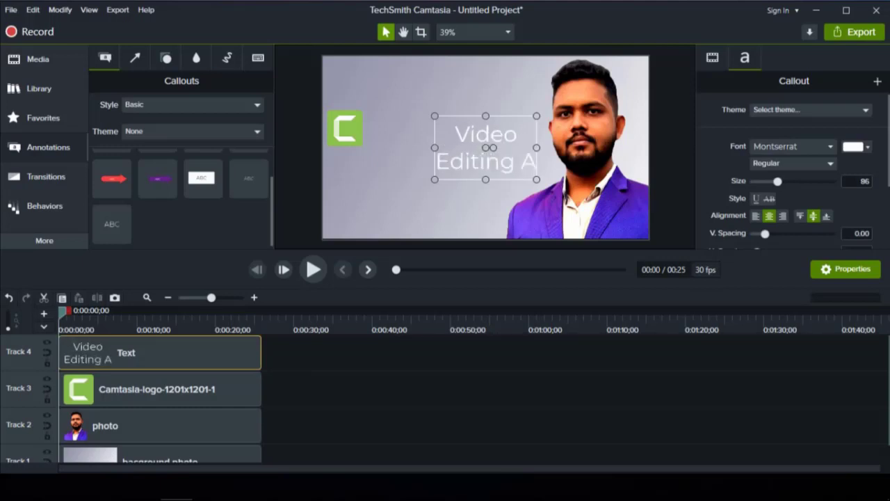
type(" to")
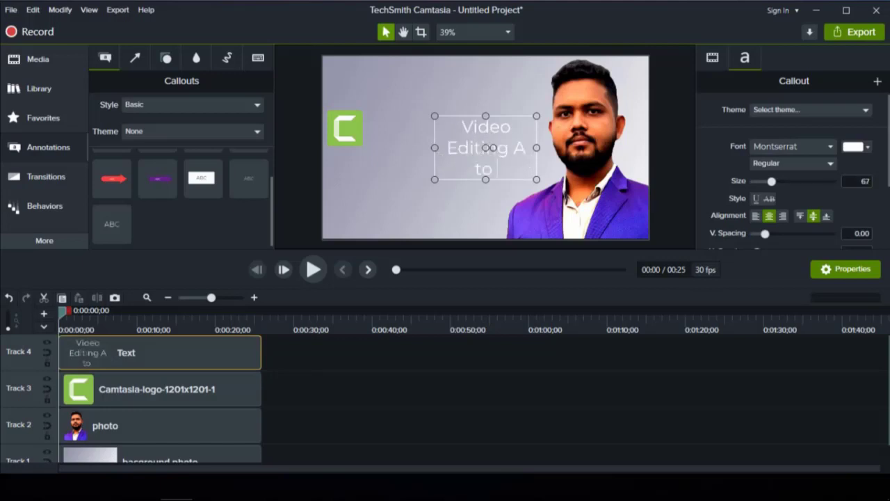
type(" Z")
Step: Resize the "Video Editing A to Z" callout to one line and place it along the canvas's upper edge beside the man's head
left_click_drag(536, 147, 648, 147)
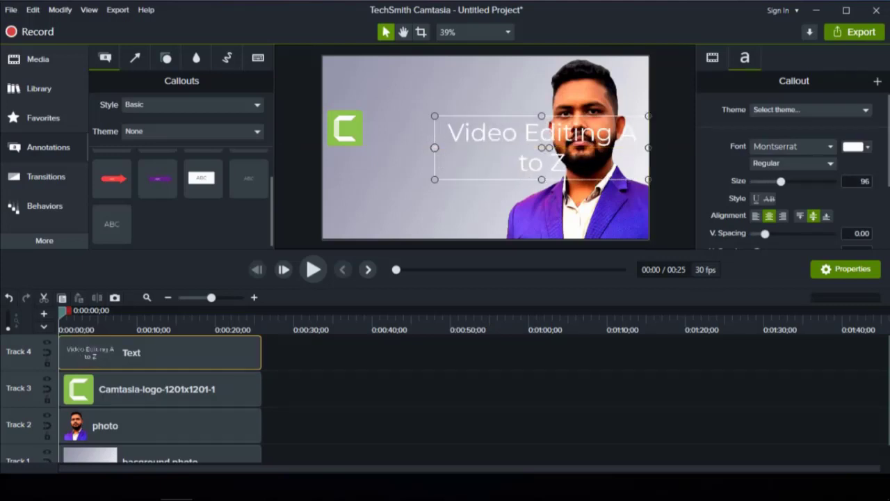
left_click_drag(435, 147, 344, 147)
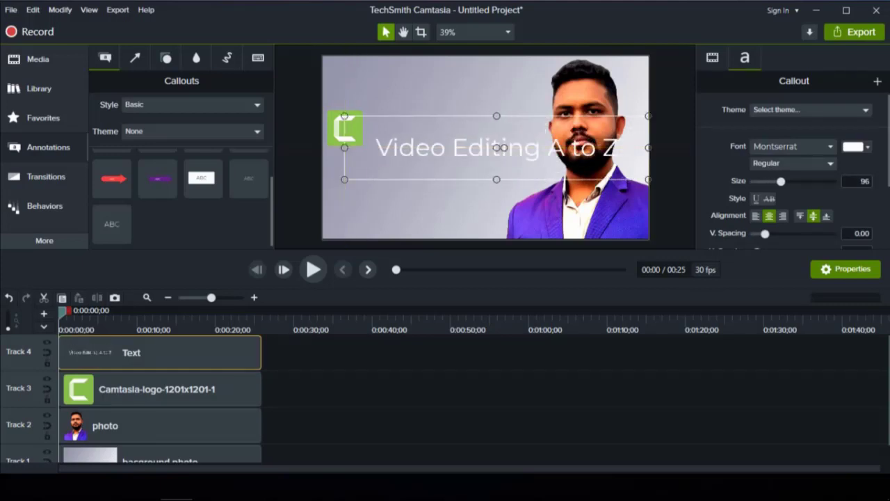
left_click_drag(648, 179, 506, 146)
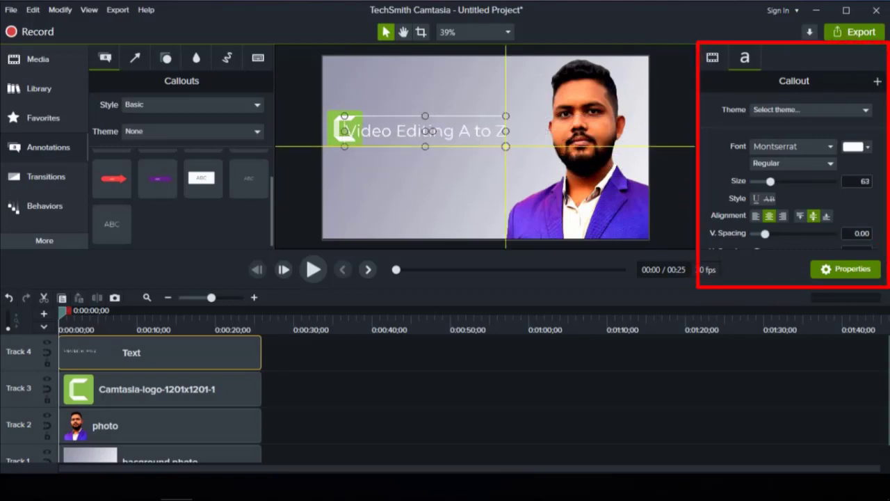
left_click_drag(445, 131, 445, 75)
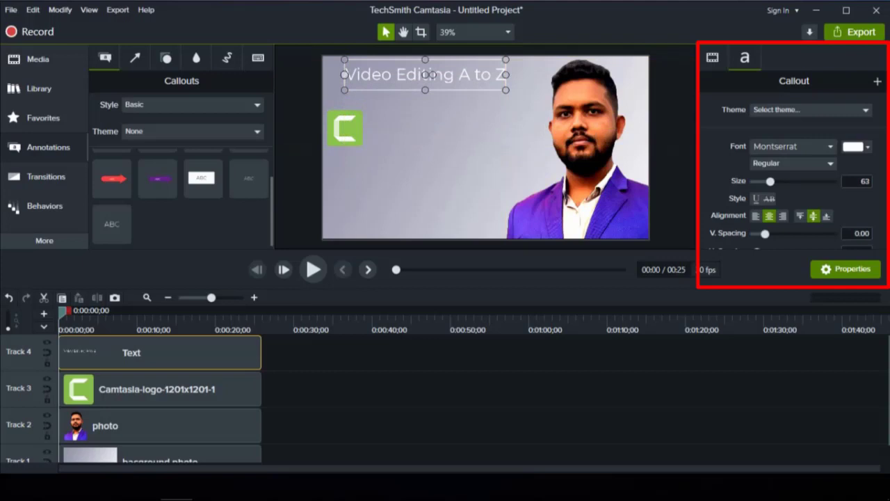
left_click_drag(344, 75, 327, 75)
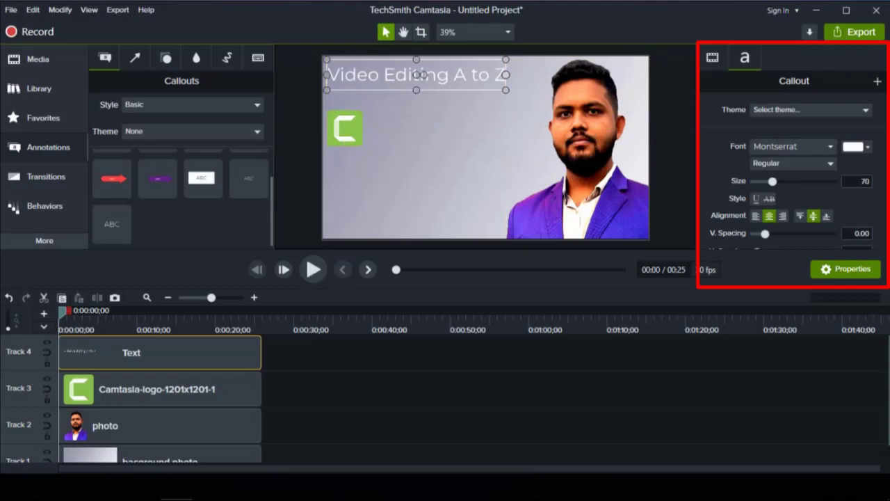
left_click_drag(505, 74, 544, 74)
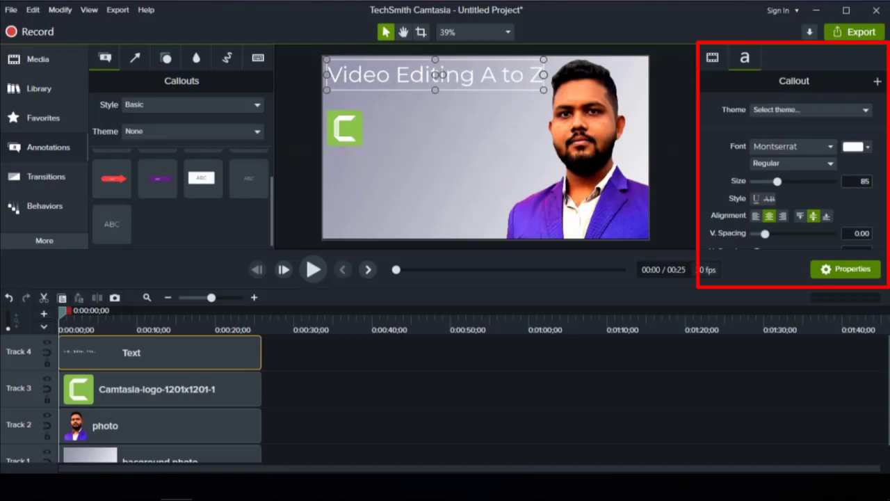
Step: Select the title's text and set its font weight to Bold
double_click(435, 75)
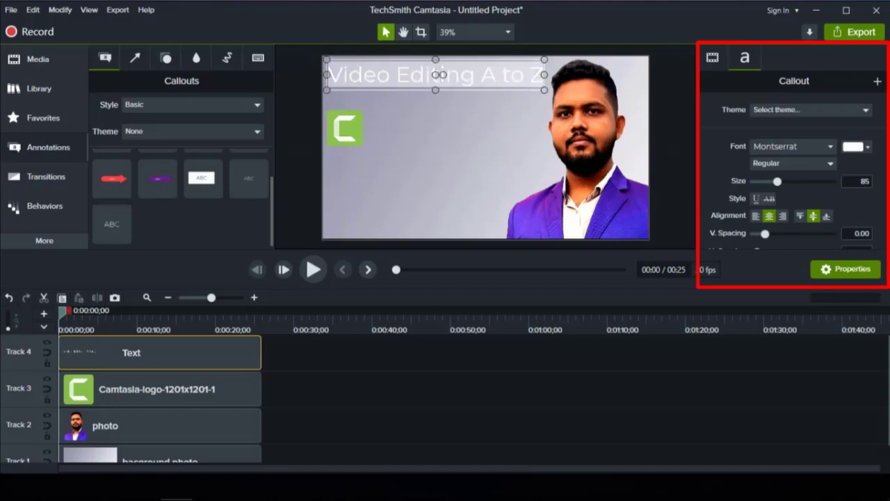
left_click(793, 163)
left_click(772, 207)
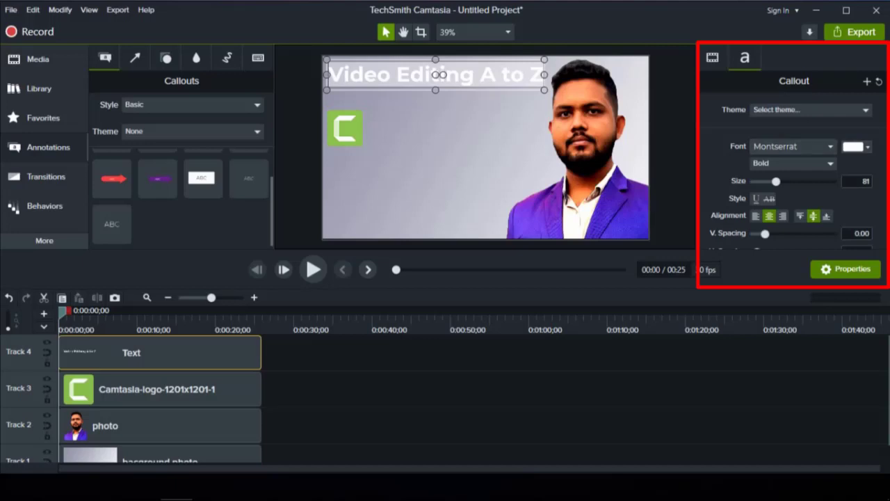
Step: Colour the title's text yellow, about #FFE50B, and deselect the callout
left_click(867, 147)
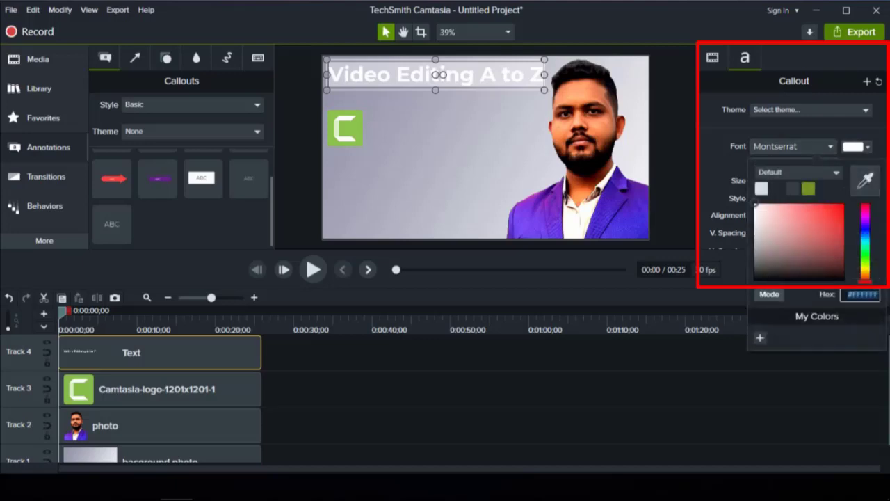
left_click(865, 267)
left_click(840, 205)
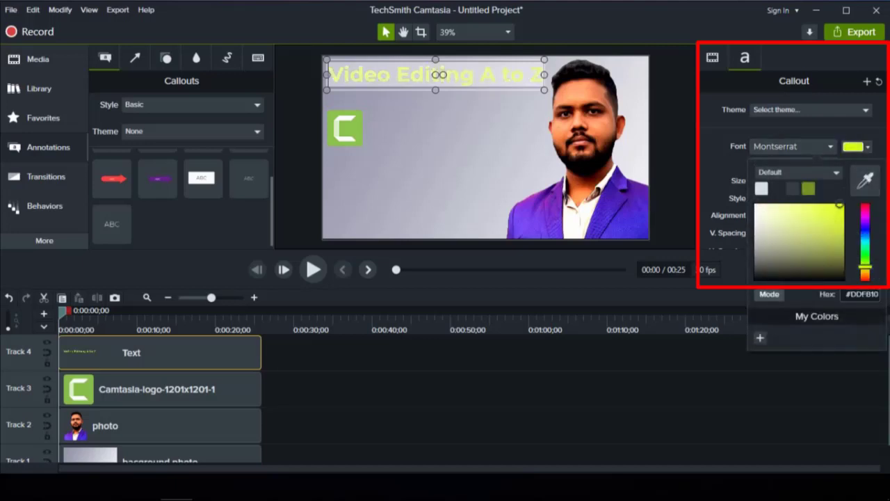
left_click_drag(841, 205, 842, 204)
left_click_drag(865, 266, 865, 270)
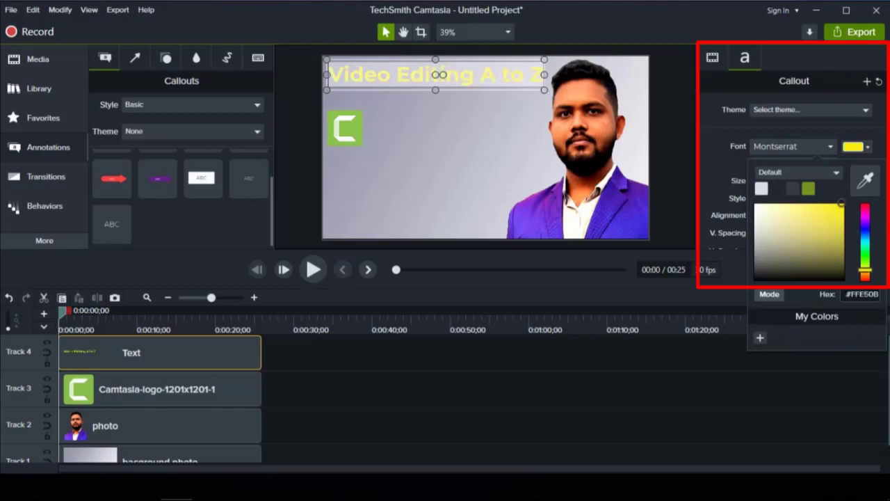
left_click(626, 404)
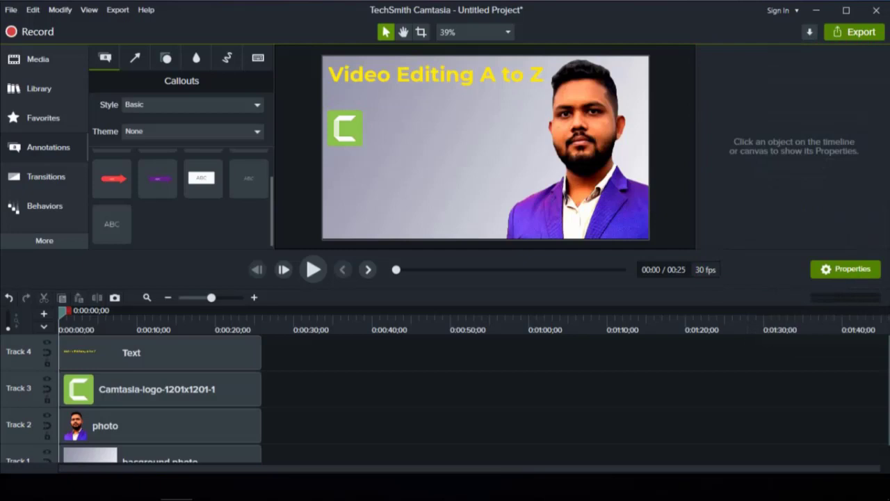
Step: Examine the title callout's text properties, including alignment, spacing and the Auto-resize Text option
left_click(439, 75)
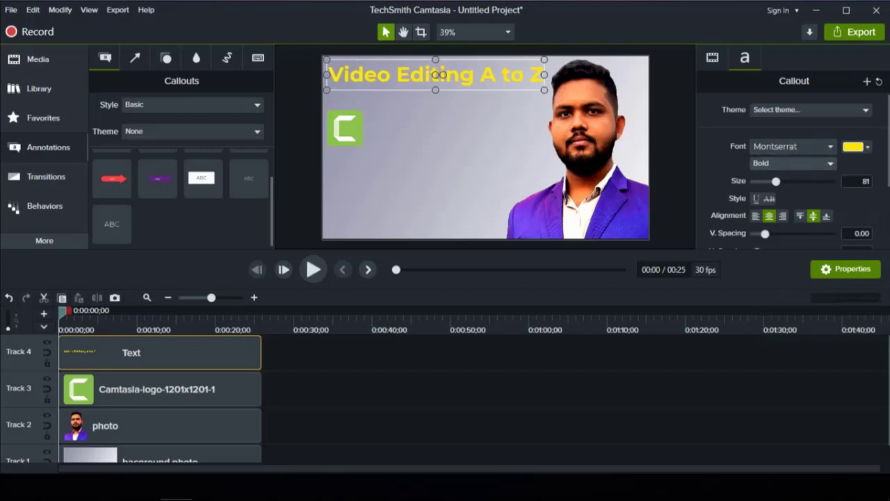
scroll(793, 172, "down", 3)
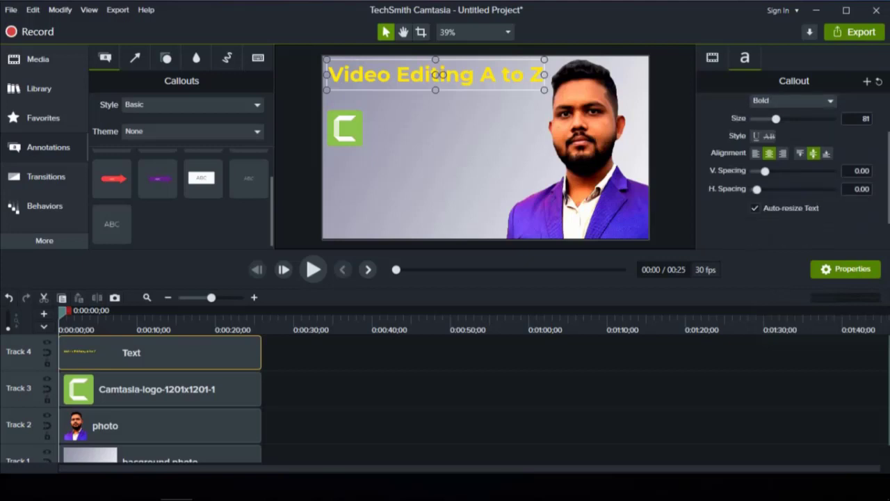
scroll(793, 172, "up", 3)
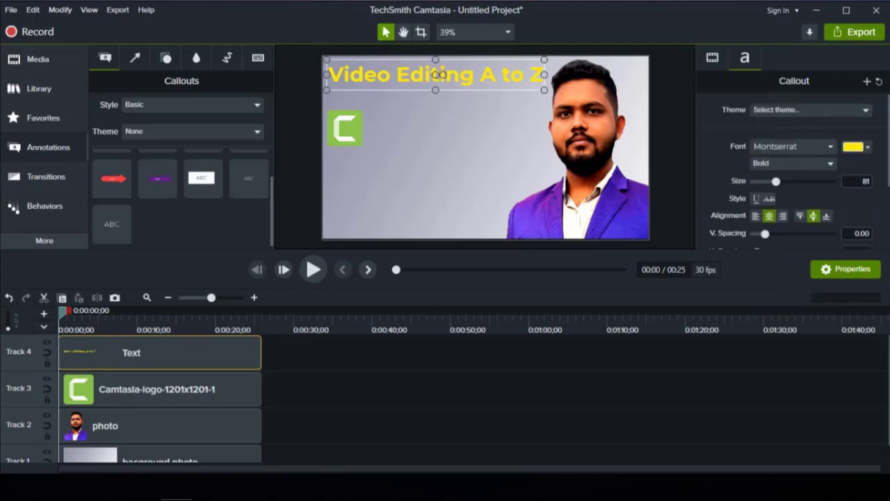
scroll(793, 172, "down", 4)
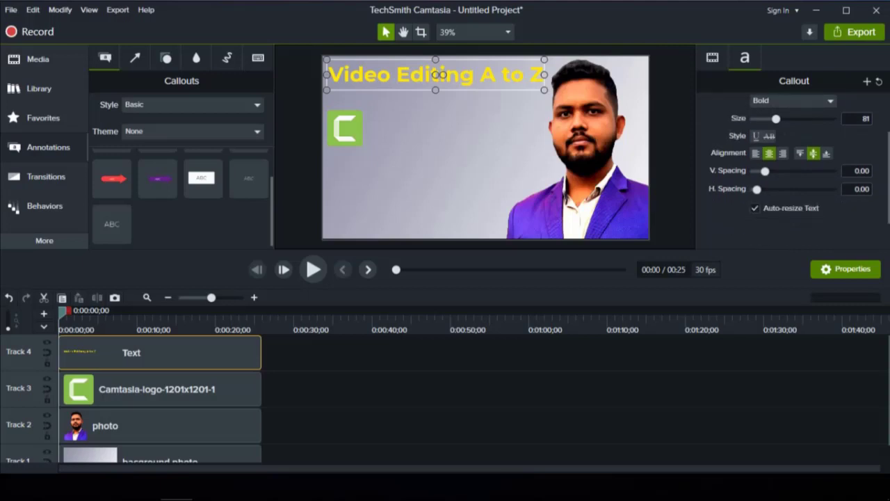
scroll(793, 172, "down", 1)
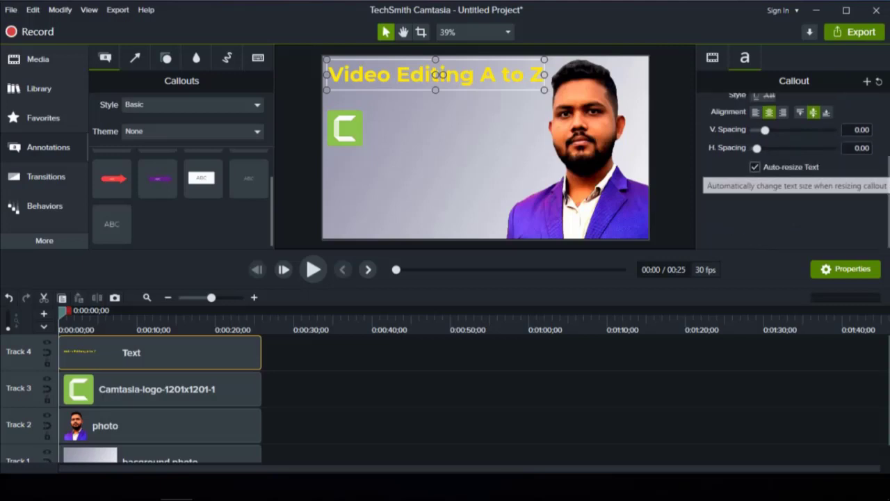
left_click(756, 167)
left_click(755, 167)
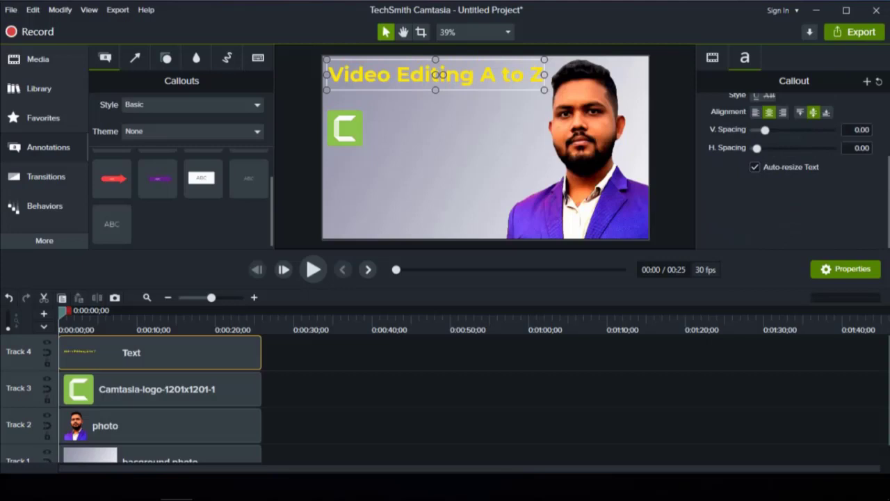
scroll(793, 171, "up", 4)
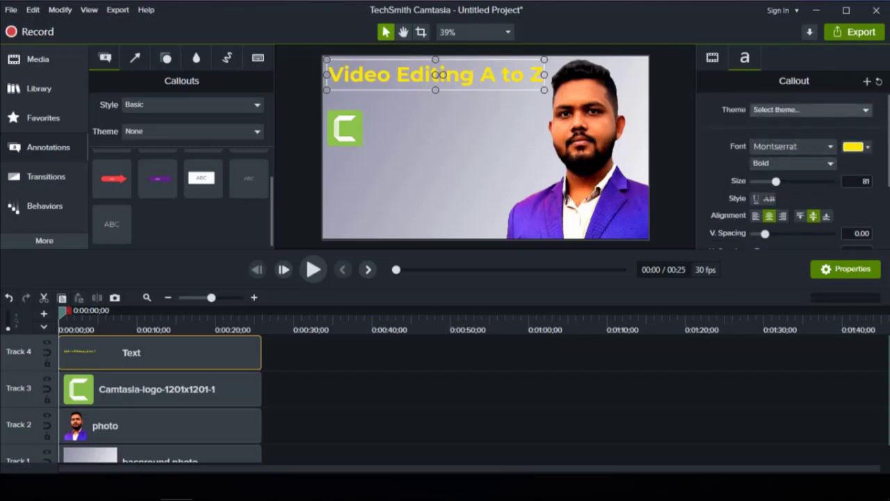
left_click(672, 151)
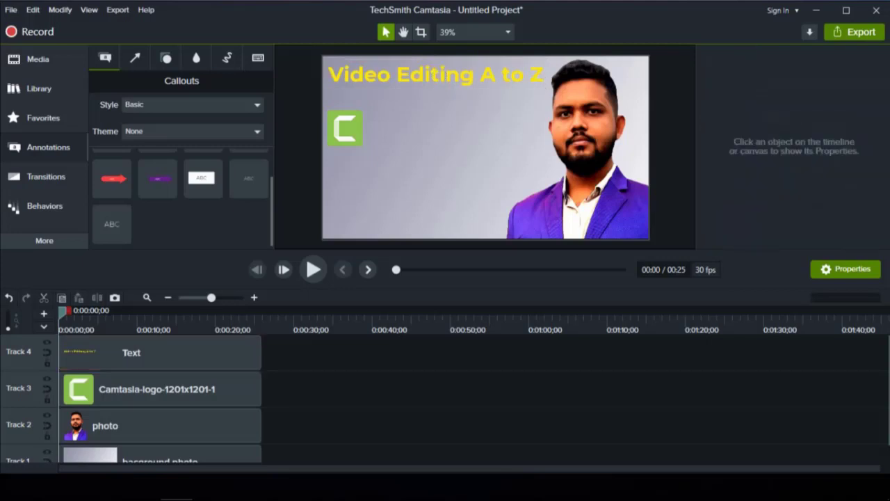
Step: Move the Camtasia logo slightly up on the canvas, closer to the title, and deselect it
left_click(346, 128)
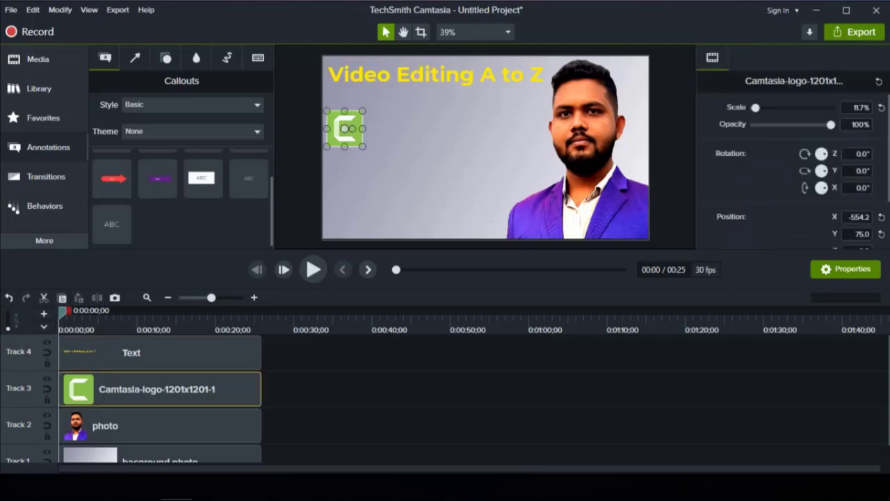
left_click_drag(346, 128, 346, 118)
key("ctrl+d")
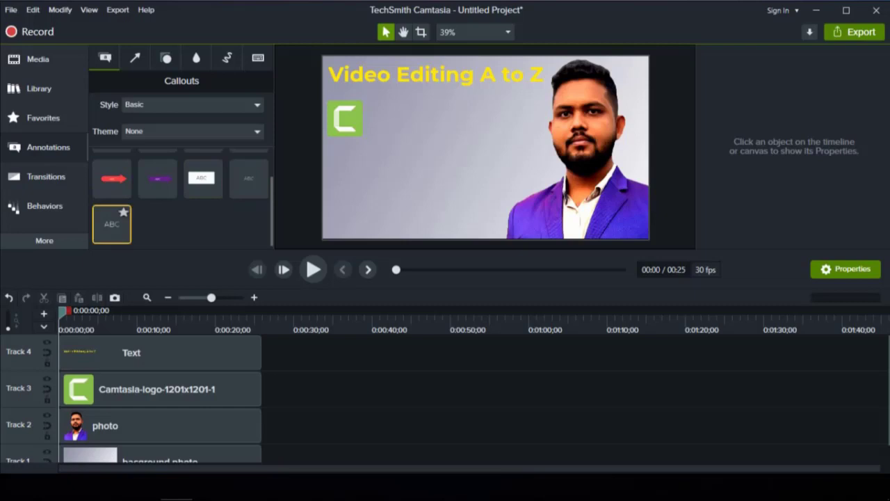
Step: Add a second plain text callout lasting as long as the other clips and set its text to "Camtasia 2023"
left_click_drag(112, 224, 261, 353)
double_click(485, 148)
type("Camtasia 2023")
Step: Resize the "Camtasia 2023" callout and place it directly beside the Camtasia logo
left_click_drag(537, 147, 459, 119)
left_click_drag(781, 181, 777, 181)
left_click_drag(557, 151, 519, 119)
left_click_drag(420, 104, 422, 119)
Step: Make the "Camtasia 2023" text bold at about size 79 and nudge it slightly away from the logo
left_click(793, 163)
left_click(764, 207)
left_click_drag(776, 181, 774, 181)
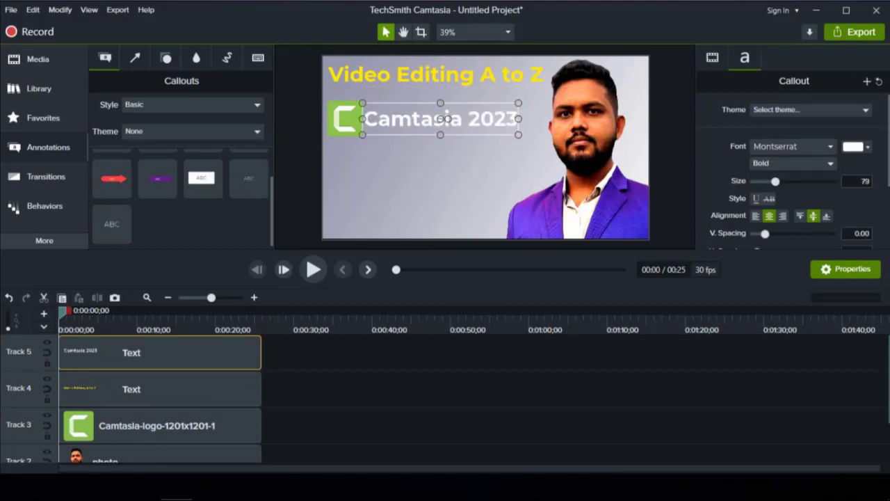
left_click_drag(422, 119, 426, 119)
left_click(334, 390)
key("ctrl+g")
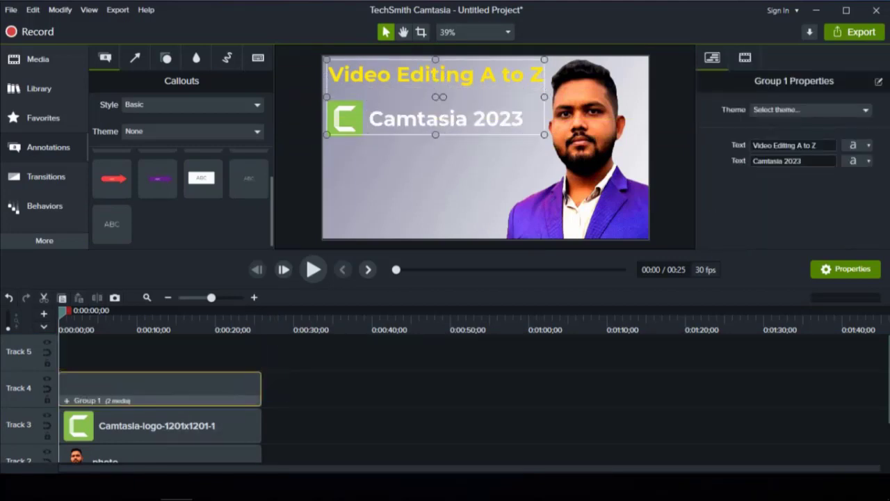
key("ctrl+z")
Step: Group the "Camtasia 2023" and "Video Editing A to Z" text clips into one clip on Track 4
right_click(223, 374)
left_click(252, 282)
right_click(242, 376)
left_click(222, 353)
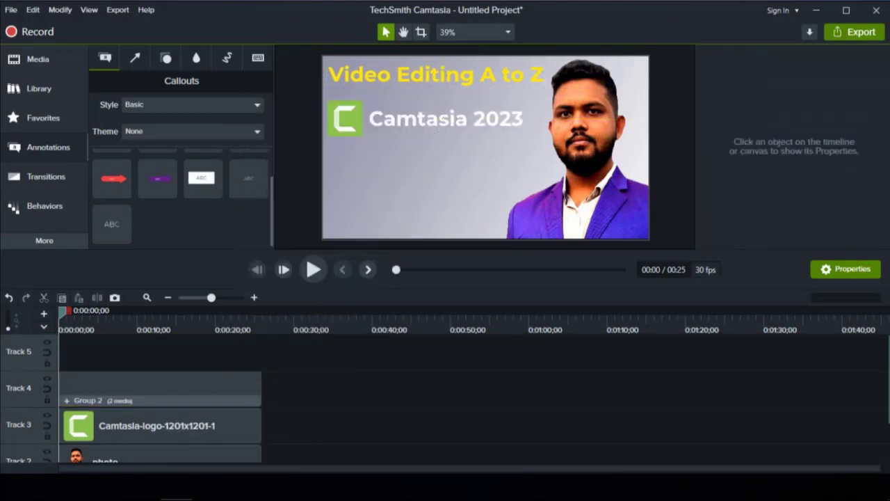
Step: Add a filled white rectangle shape without an outline and fit it as a small bar directly beneath the Camtasia logo
left_click(165, 58)
left_click_drag(248, 170, 481, 156)
left_click_drag(481, 145, 346, 158)
Step: Fill the rectangle with the logo's green and extend its Track 5 clip to the end of the other clips
left_click(868, 193)
left_click(763, 336)
left_click(357, 129)
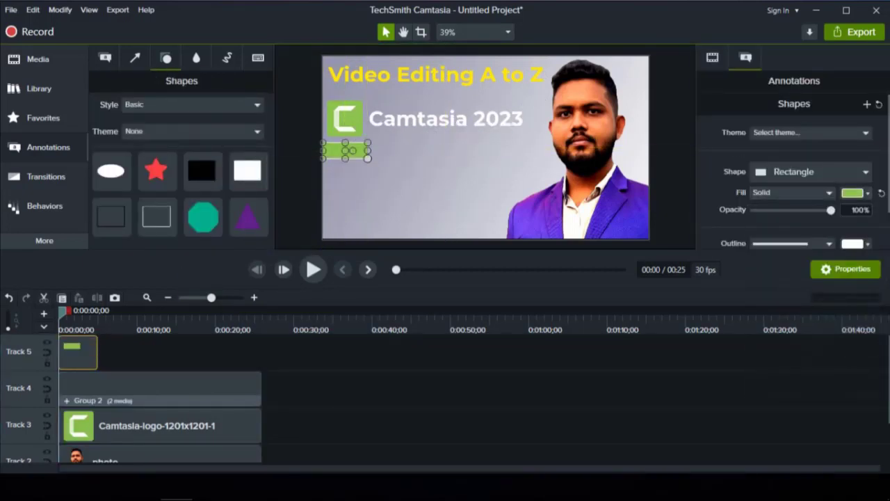
left_click_drag(97, 352, 261, 362)
Step: Add a third plain text callout lasting as long as the other clips and set its text to "Part-1"
left_click(105, 58)
left_click_drag(111, 224, 262, 353)
double_click(485, 148)
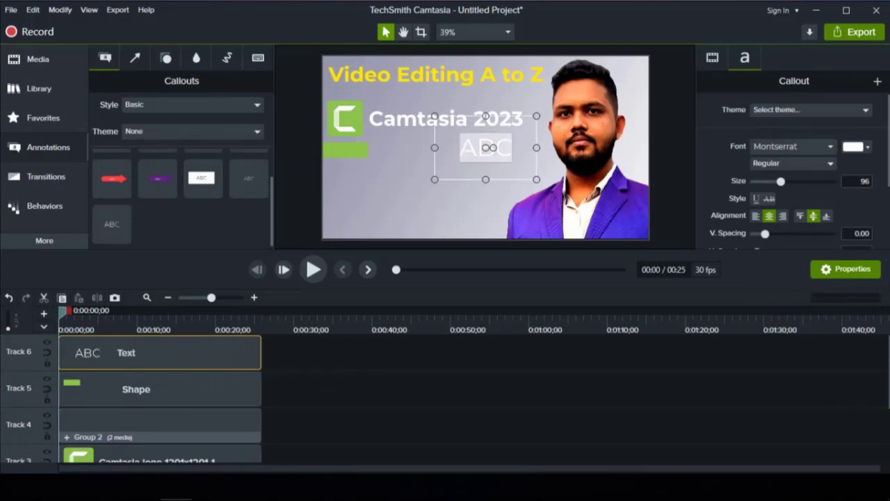
type("Part-1")
Step: Make the "Part-1" text bold, shrink it to about size 50 and place it over the green rectangle
key("ctrl+a")
left_click(829, 164)
left_click(764, 188)
left_click_drag(435, 116, 345, 151)
left_click(300, 184)
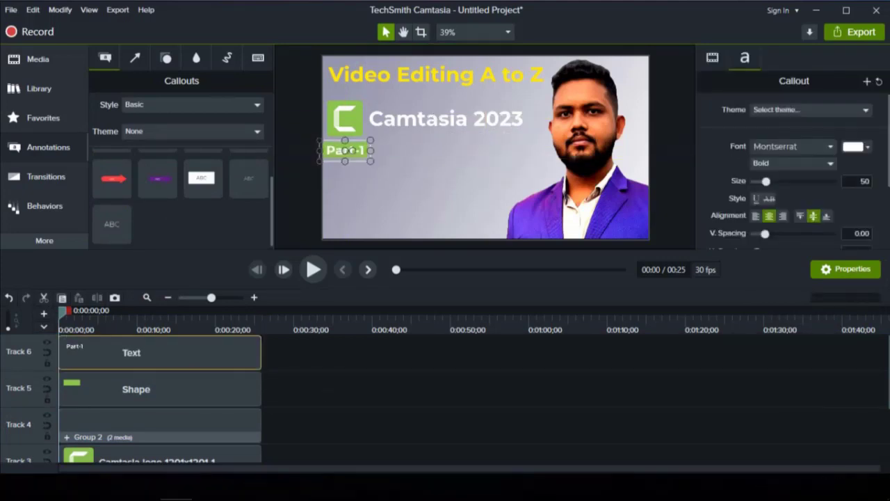
left_click(299, 185)
Step: Group the "Part-1" text, the green rectangle and the existing text group into one clip on Track 4
left_click_drag(274, 345, 211, 426)
right_click(211, 377)
left_click(238, 289)
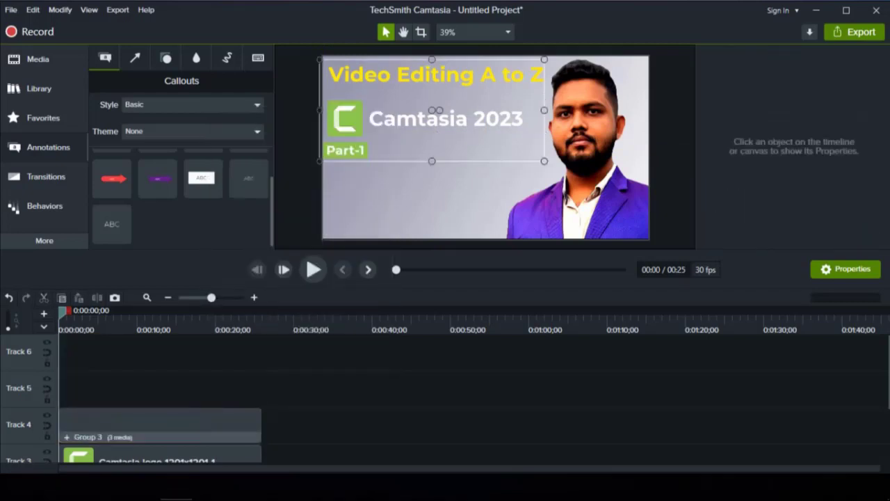
Step: Add a plain text callout over the scene, set its text to "Professional" and make it bold
left_click(299, 184)
double_click(112, 224)
left_click_drag(486, 147, 422, 149)
double_click(435, 150)
type("Professional")
key("ctrl+a")
key("ctrl+b")
Step: Resize the "Professional" text box so it fits on one line beside the "Part-1" label, and adjust that label's fit
left_click_drag(473, 182, 534, 181)
left_click_drag(534, 150, 544, 151)
left_click_drag(370, 151, 350, 151)
double_click(346, 150)
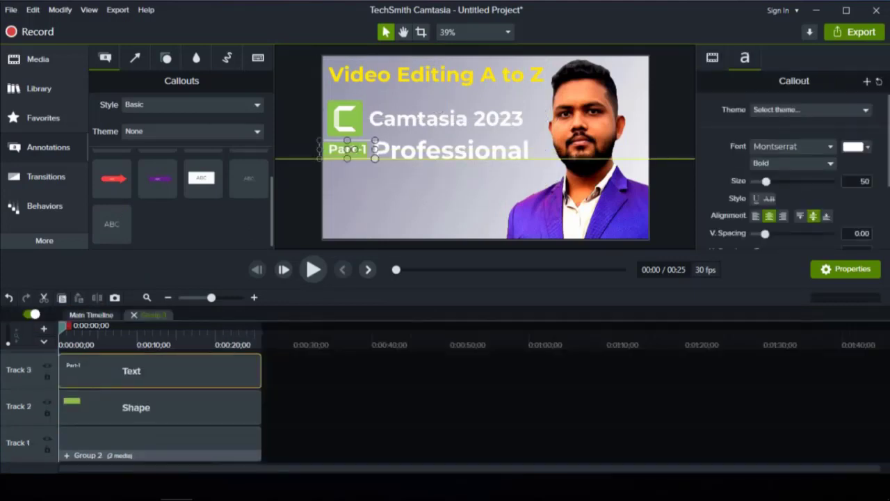
key("ctrl+z")
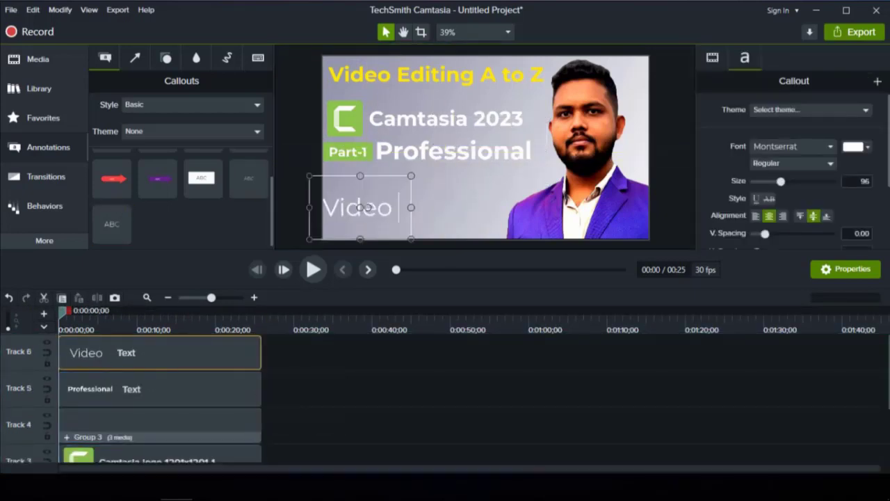
Step: Enter "Video Editing" in another plain text callout, split it over two lines, and resize and place it beneath "Professional"
type("Editing")
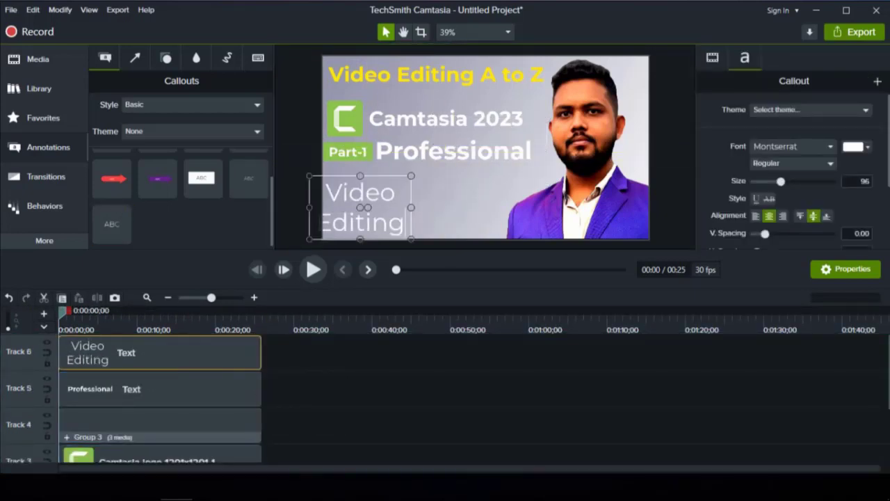
left_click_drag(411, 207, 505, 208)
left_click_drag(781, 182, 791, 181)
left_click_drag(407, 207, 446, 188)
double_click(442, 188)
key("Return")
key("ctrl+a")
left_click_drag(791, 181, 784, 181)
left_click_drag(448, 189, 426, 200)
Step: Make the "Video Editing" text bold and match its colour to the yellow of the "Video Editing A to Z" title
left_click(793, 163)
left_click(765, 198)
left_click(856, 147)
left_click(809, 188)
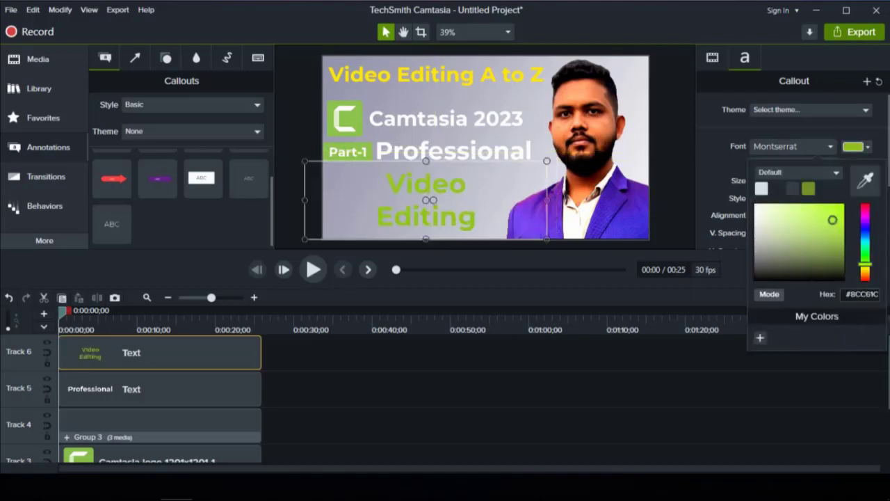
left_click(862, 181)
left_click(495, 76)
Step: Deselect the text and play the opening seconds of the composed scene
left_click(417, 404)
key("space")
left_click(313, 269)
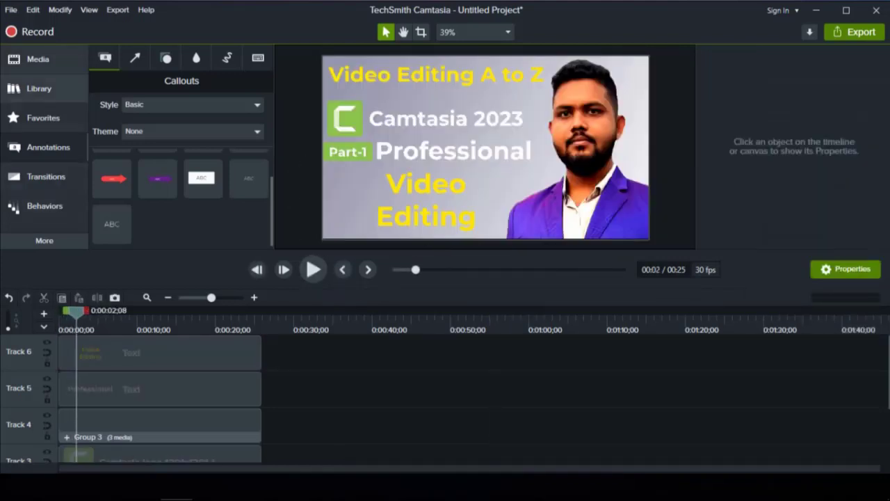
Step: Apply the Arrow Slice transition to both ends of the photo clip on Track 2
left_click(38, 60)
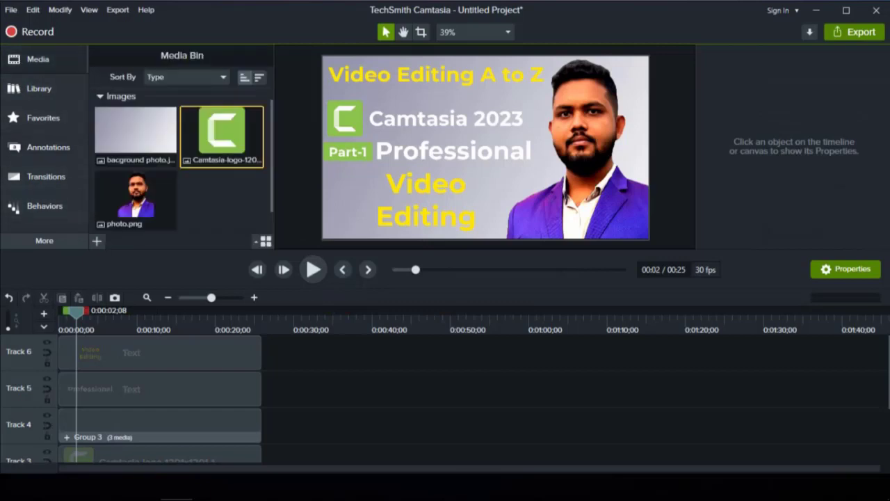
scroll(445, 396, "down", 3)
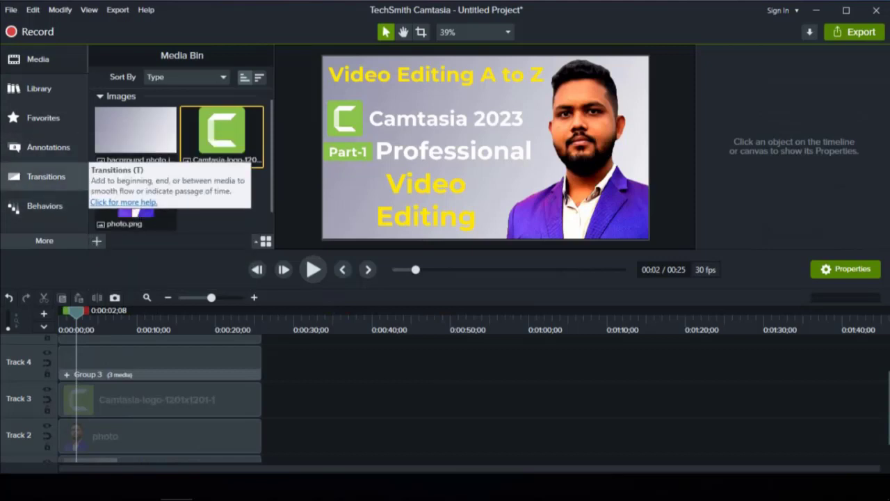
left_click(46, 176)
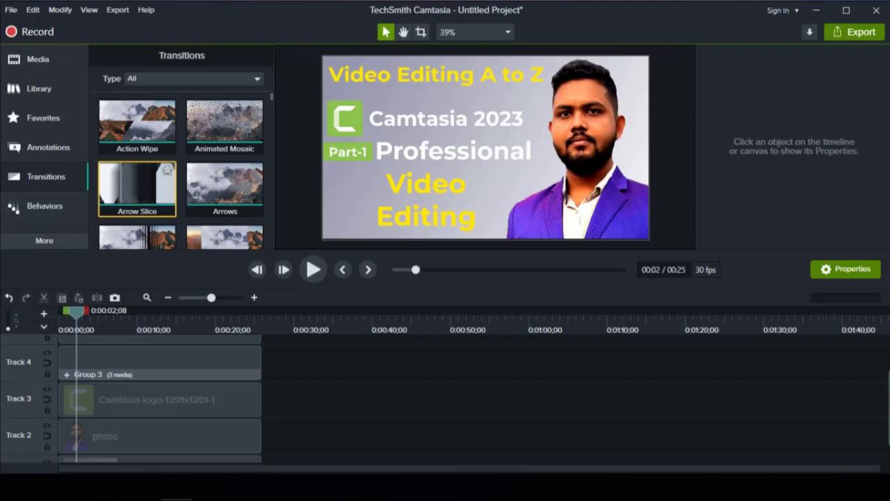
left_click_drag(137, 188, 164, 400)
left_click_drag(160, 433, 160, 435)
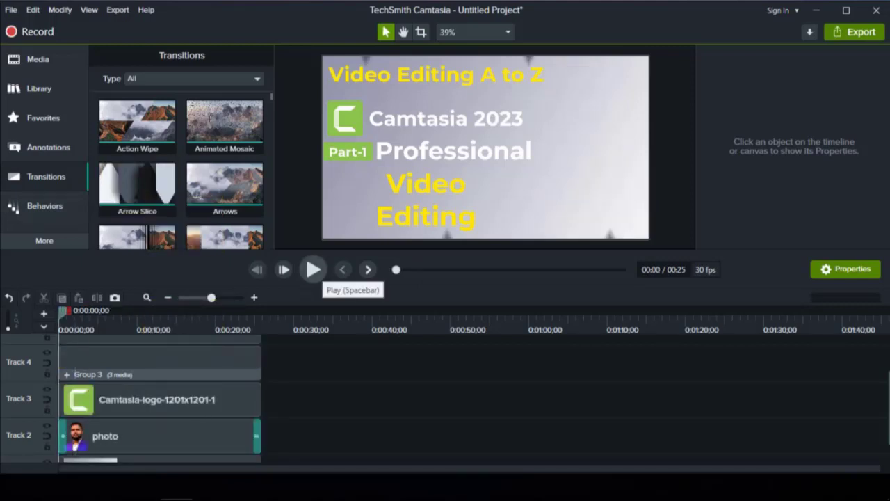
Step: Play back the photo's opening transition and return the playhead to the one-second mark
left_click(313, 270)
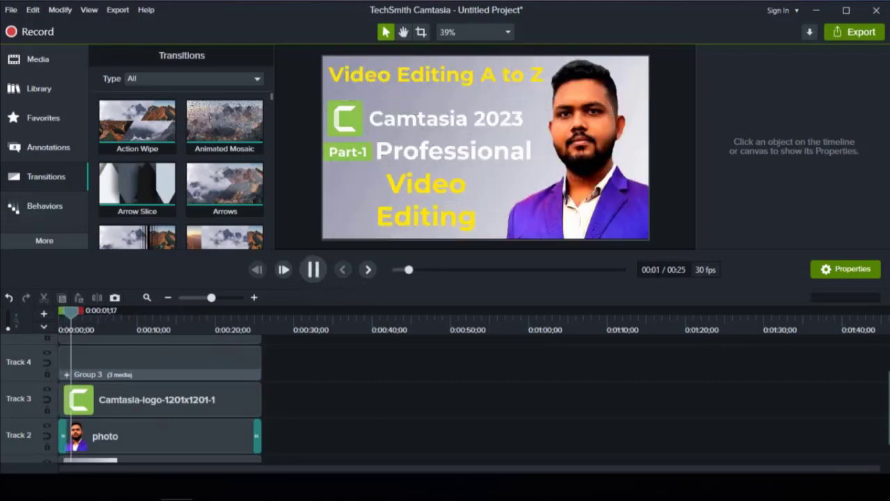
key("space")
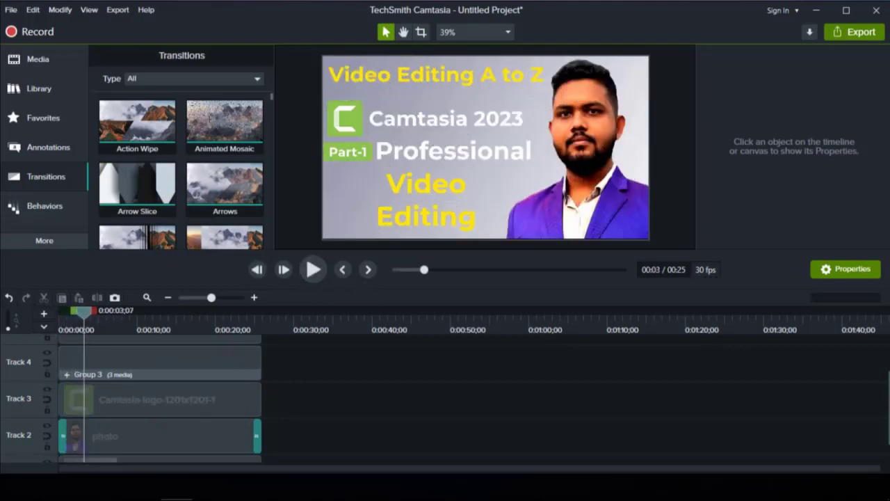
mouse_move(84, 313)
left_mouse_down()
mouse_move(59, 313)
mouse_move(67, 313)
left_mouse_up()
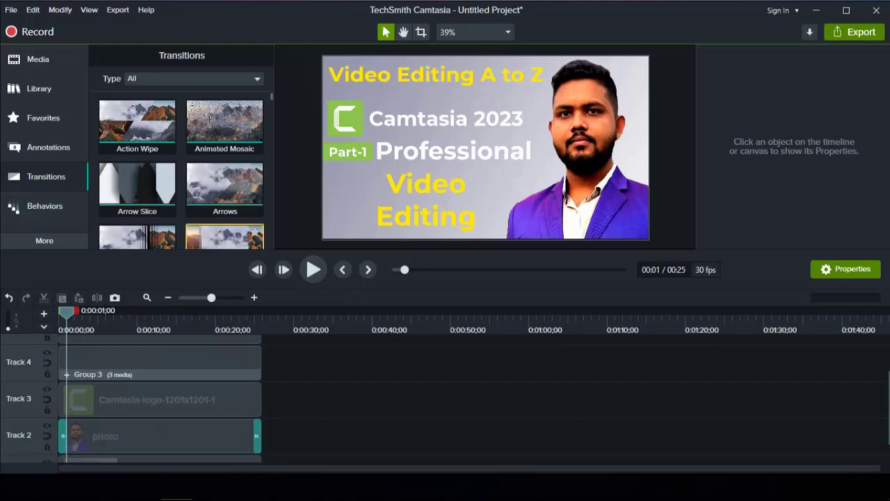
Step: Bring up the behaviors and open the nested text group that holds "Camtasia 2023" and "Video Editing A to Z"
left_click(44, 206)
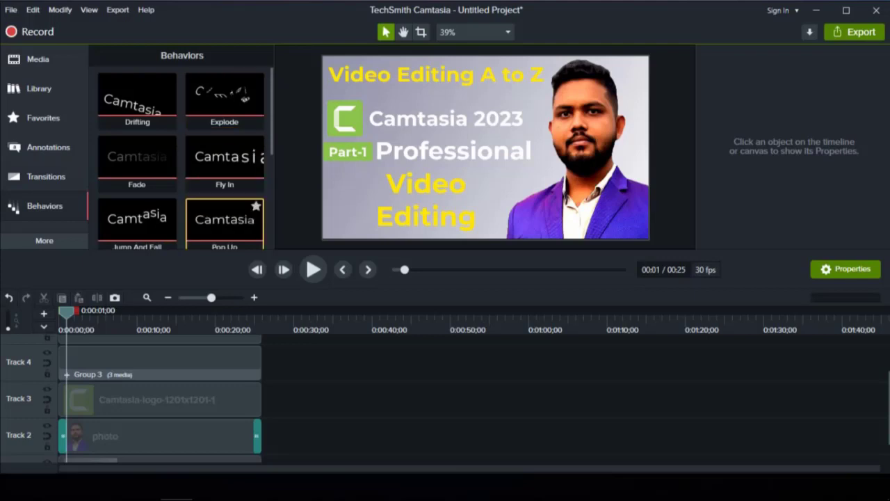
scroll(224, 223, "down", 1)
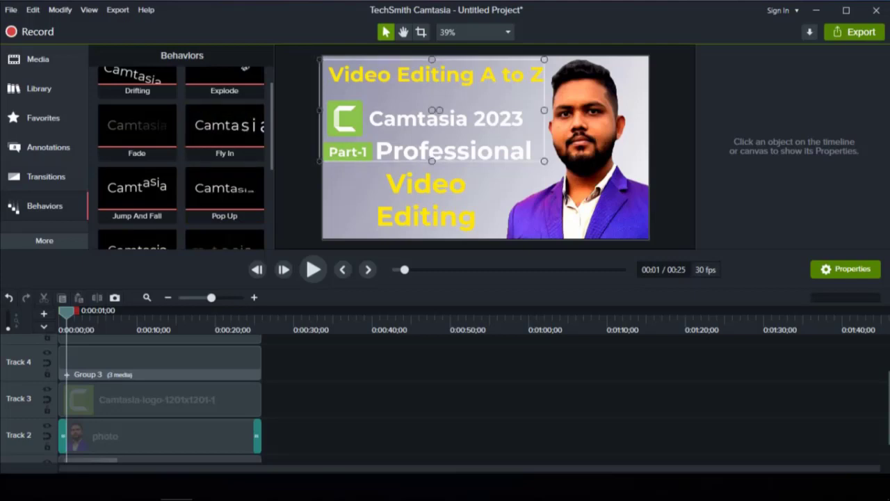
left_click_drag(225, 127, 432, 118)
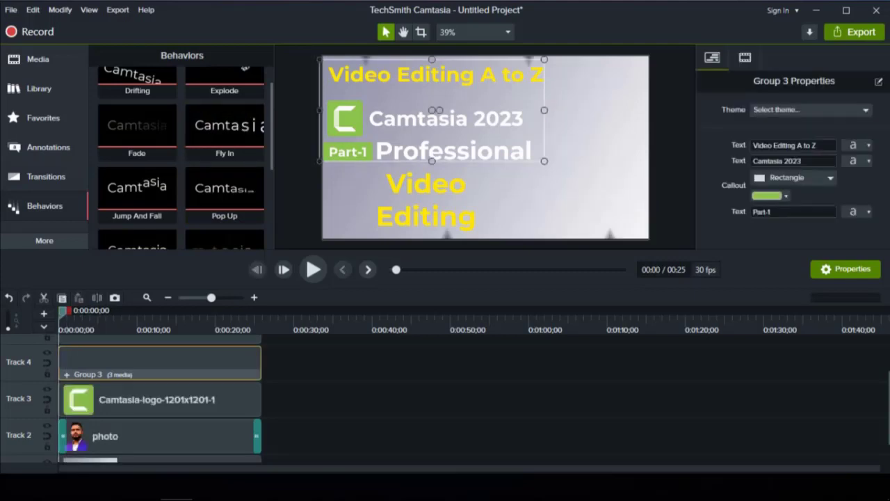
left_click(360, 152)
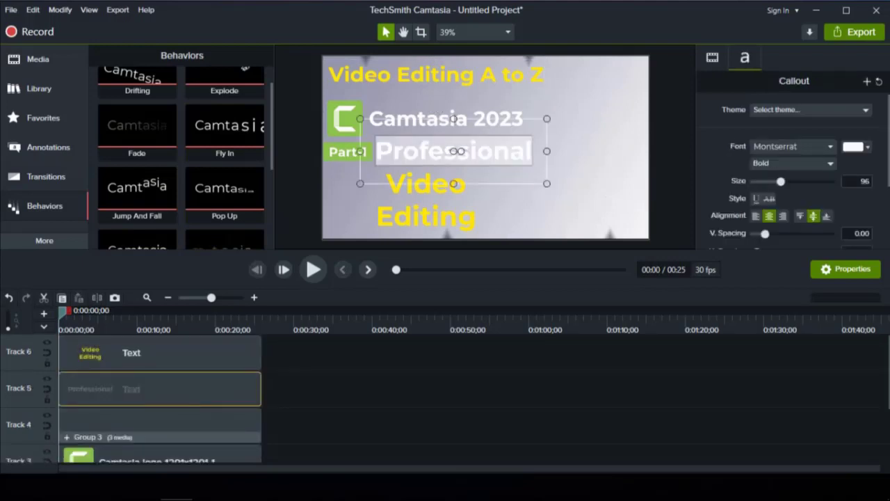
left_click(345, 120)
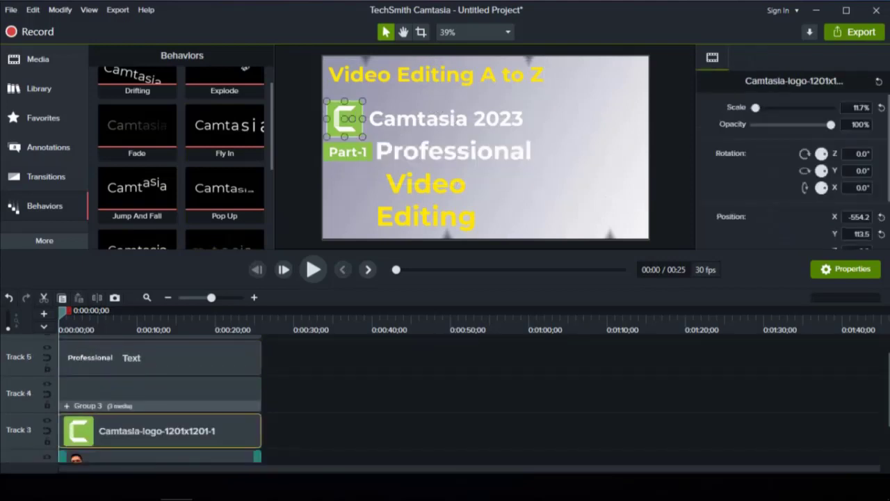
left_click(448, 120)
double_click(449, 119)
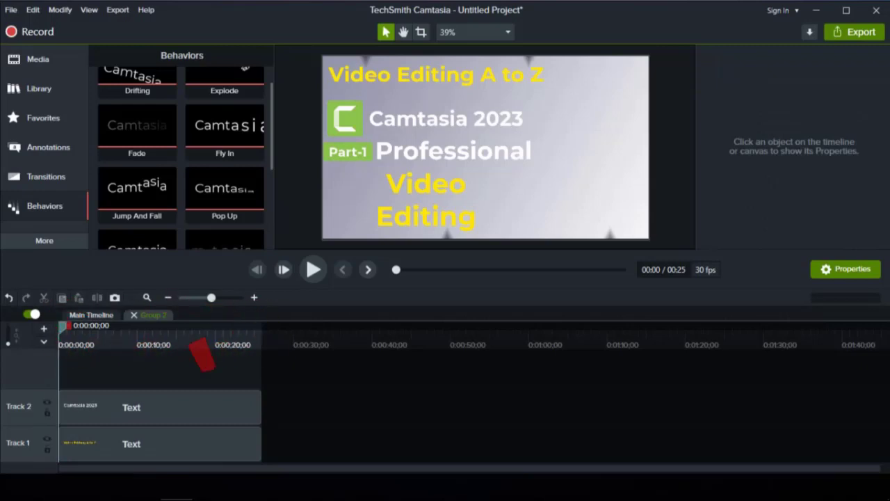
left_click(140, 406)
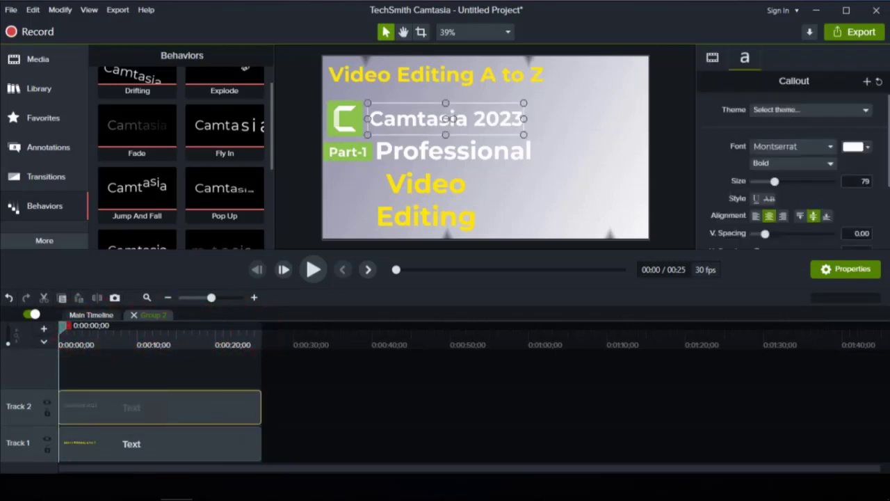
left_click(139, 444)
left_click(327, 418)
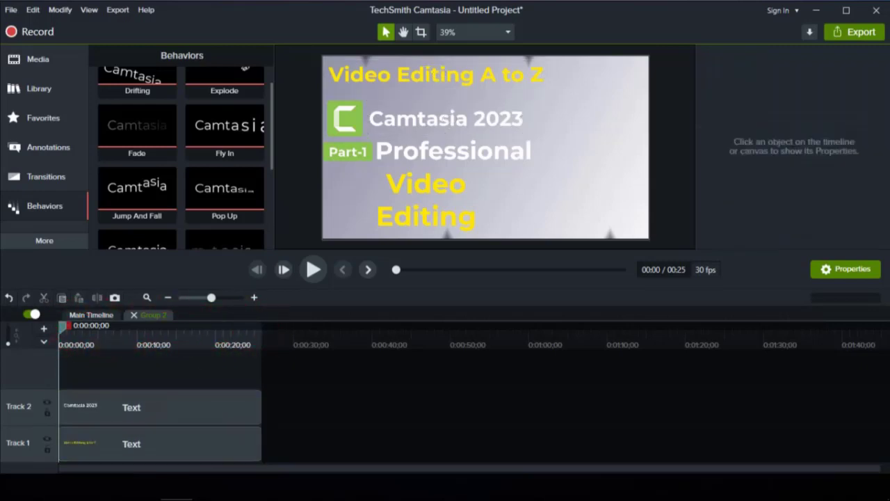
left_click(139, 407)
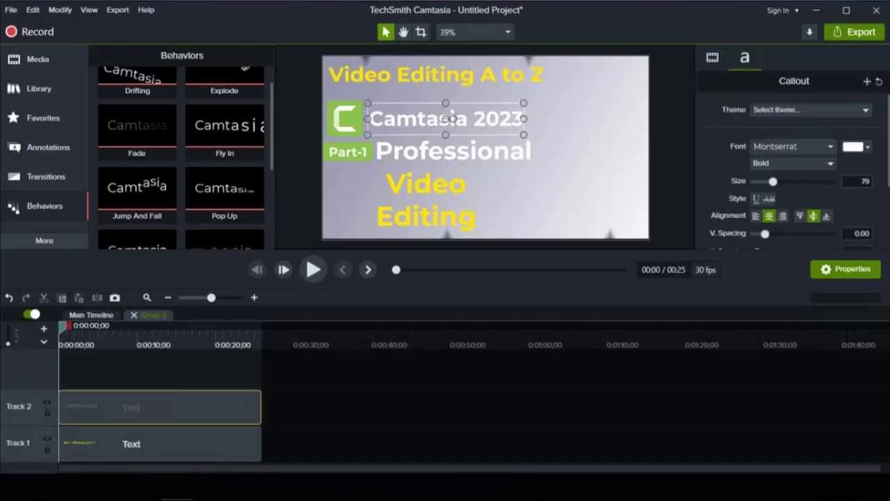
left_click(153, 443)
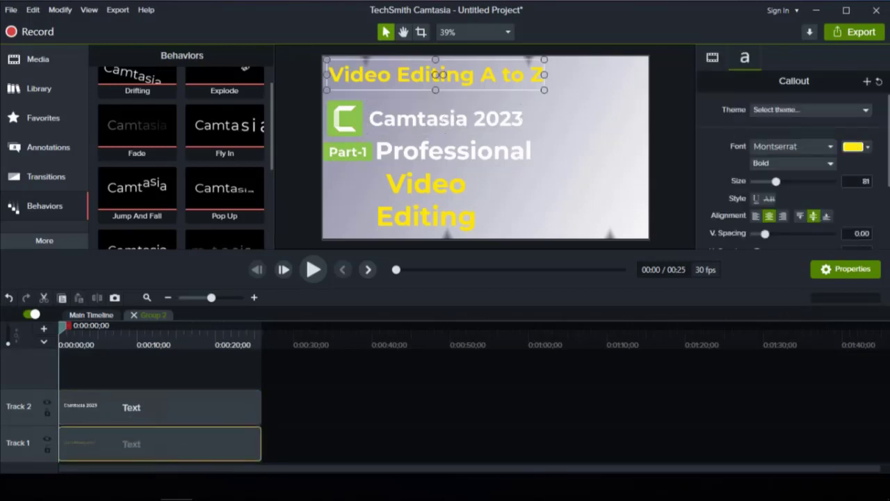
left_click(153, 407)
left_click(153, 444)
left_click(153, 408)
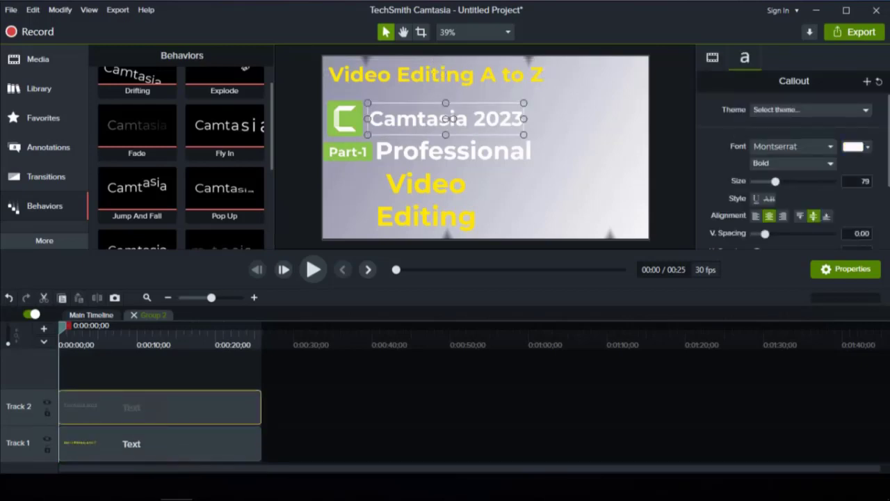
Step: Apply the Fly In behavior to the "Video Editing A to Z" text on Track 1 and preview it
left_click(153, 444)
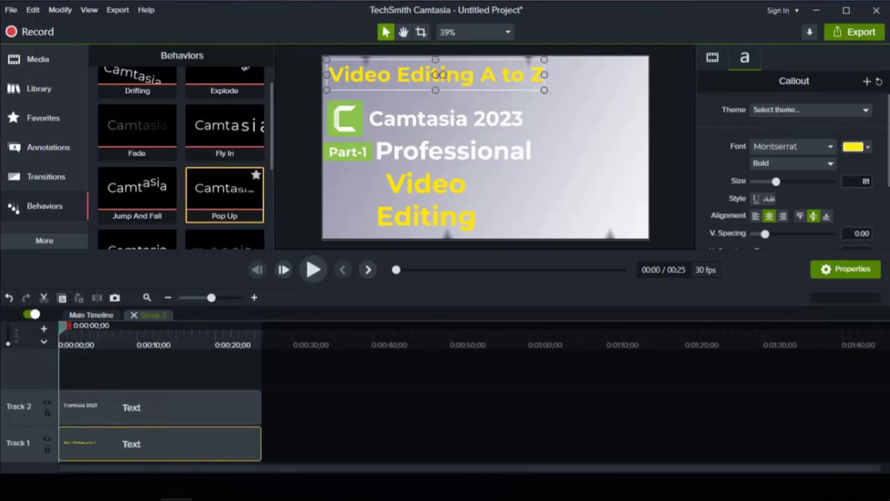
left_click_drag(224, 132, 160, 449)
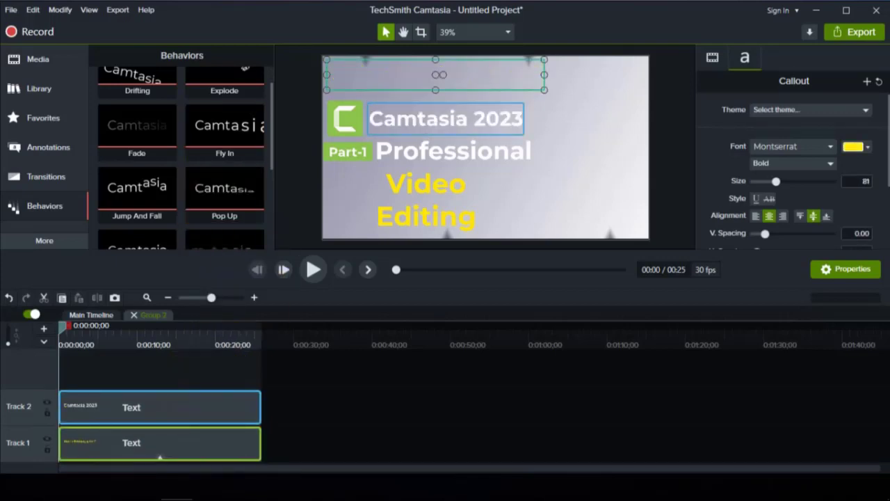
key("space")
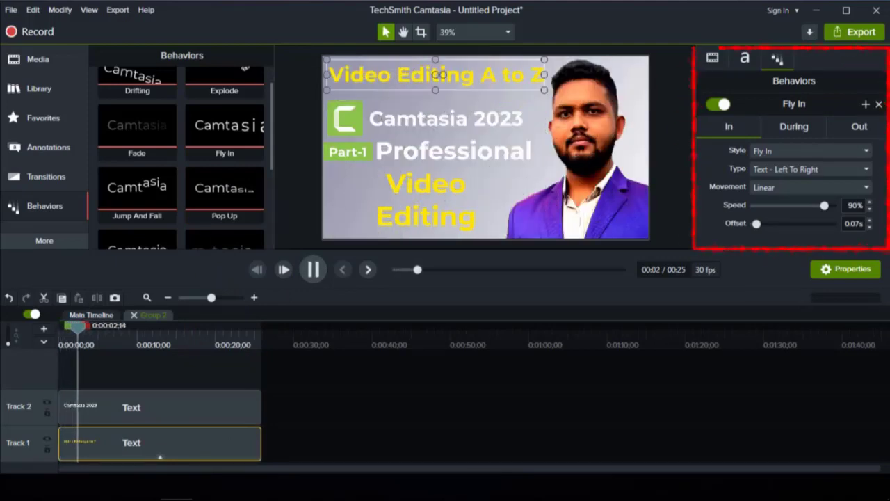
key("space")
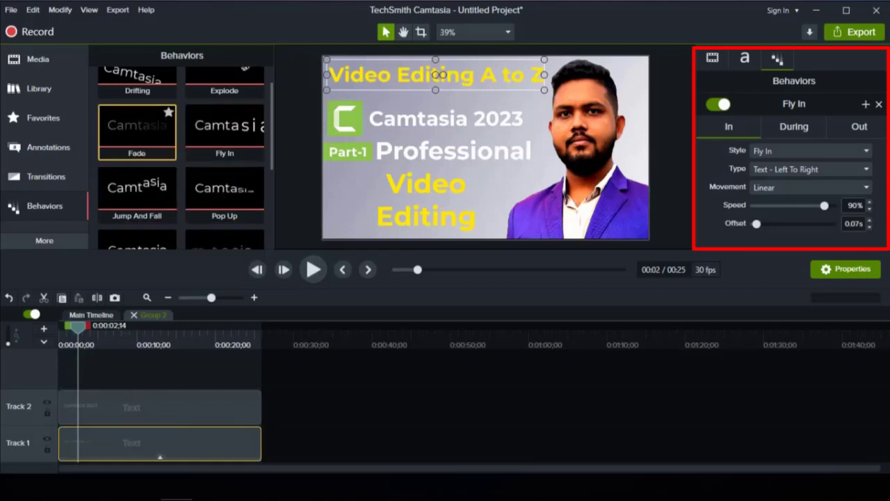
Step: Apply the Fade behavior to the "Camtasia 2023" text on Track 2 and preview it from the start
left_click_drag(137, 133, 139, 407)
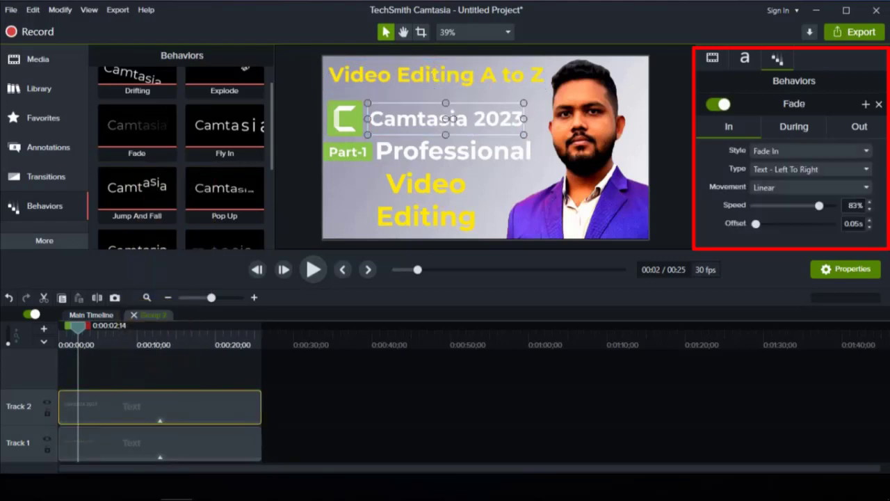
key("ctrl+Home")
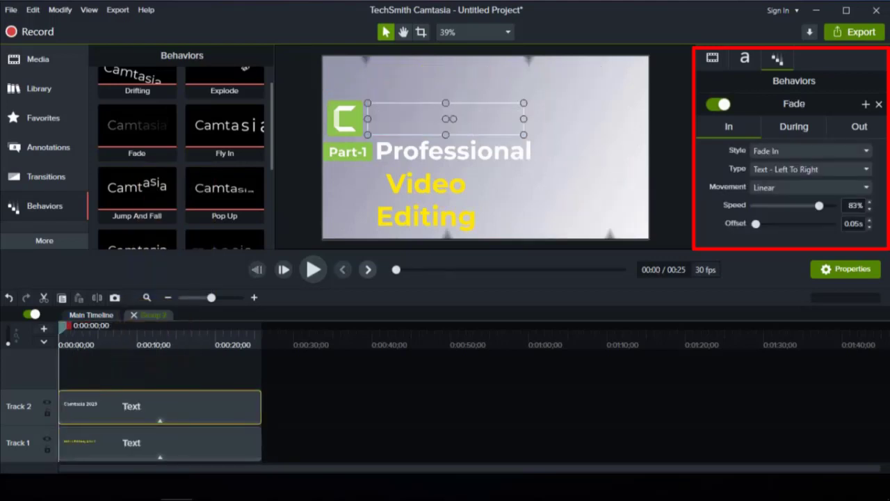
key("space")
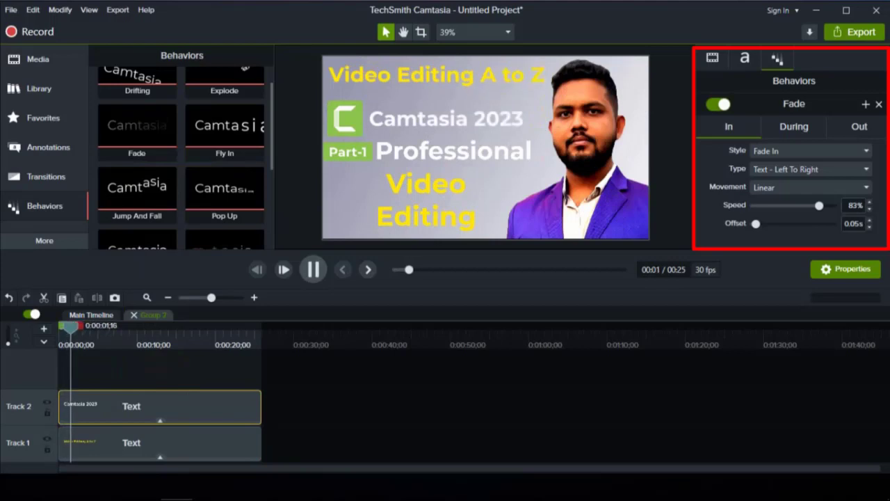
key("space")
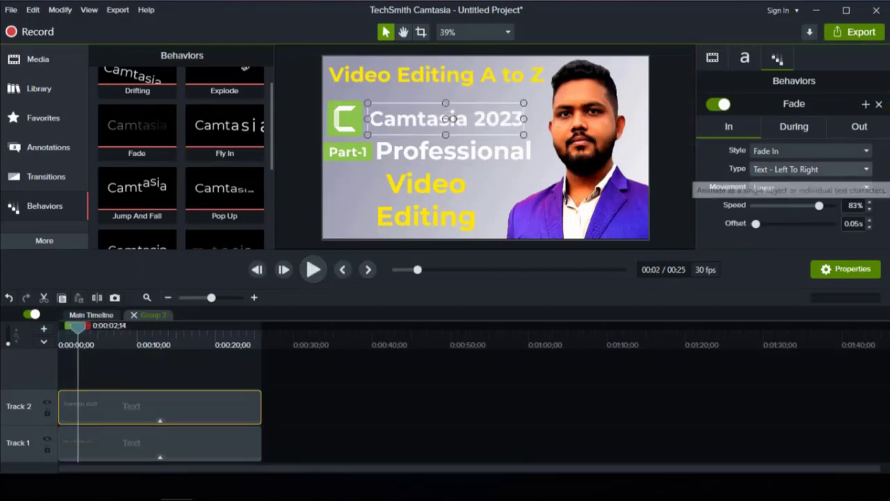
Step: Keep the "Camtasia 2023" text's entry style at Fade In and set its animation type to Text - First To Last
left_click(811, 151)
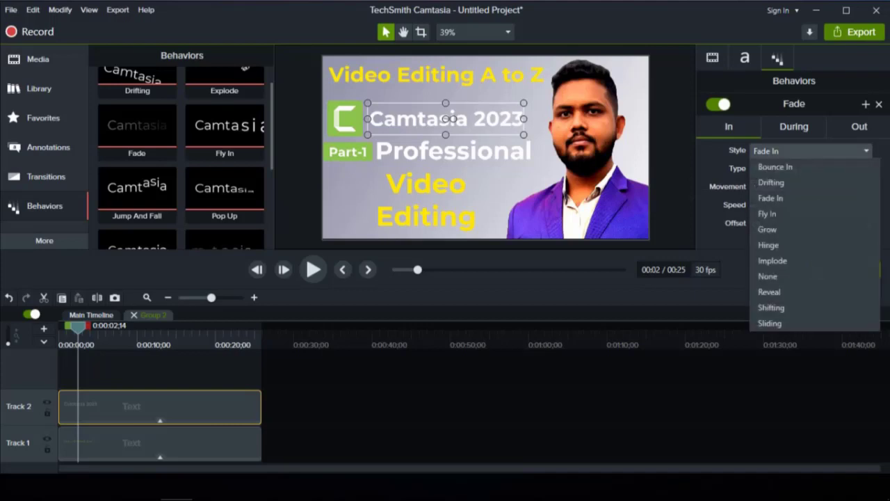
left_click(770, 198)
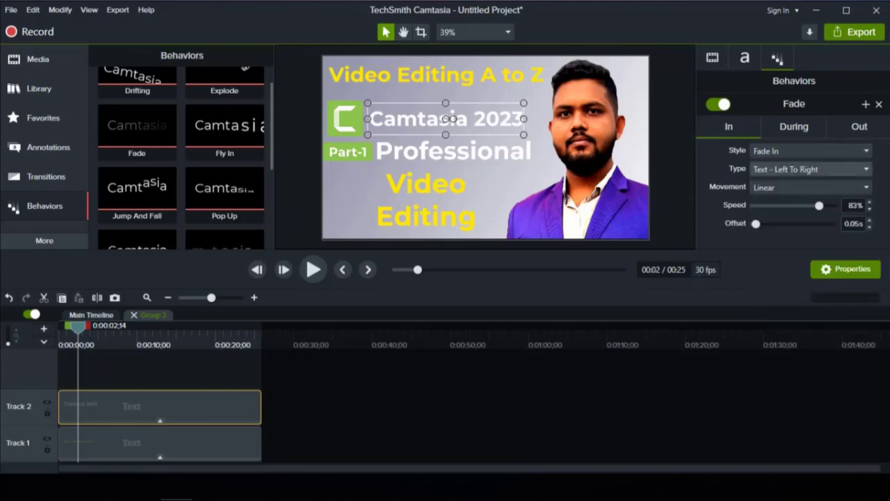
left_click(811, 169)
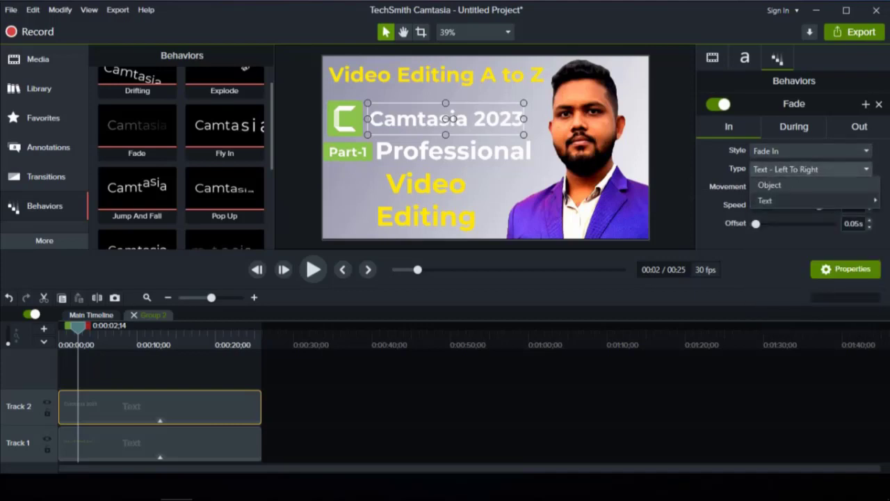
mouse_move(772, 200)
left_click(707, 201)
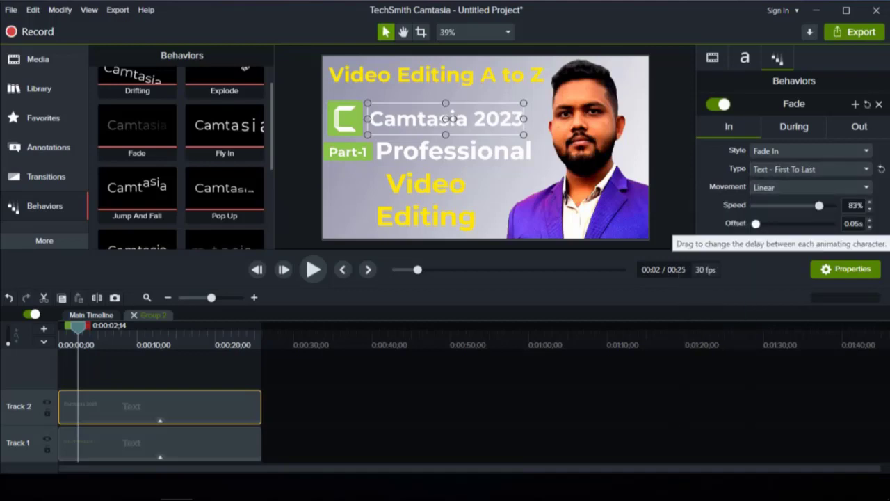
Step: Set the Fade behavior's offset for the "Camtasia 2023" text to 0.02 s and preview it from the start
left_click_drag(756, 223, 755, 223)
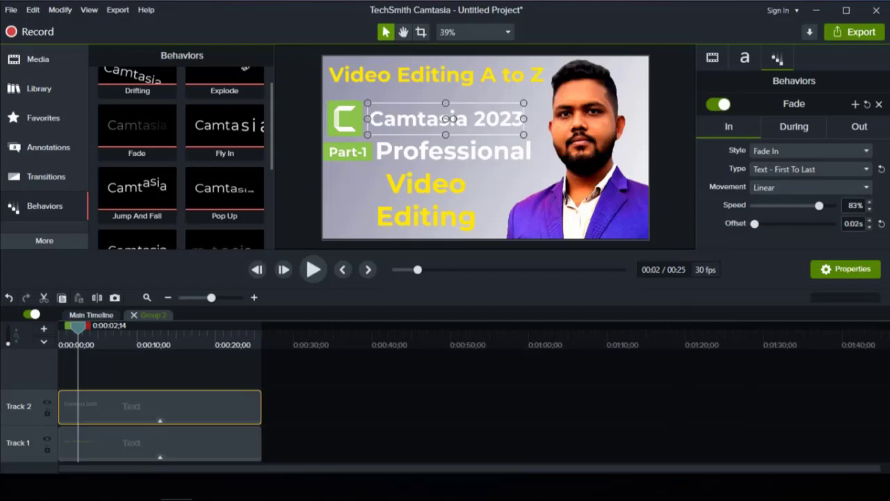
key("ctrl+Home")
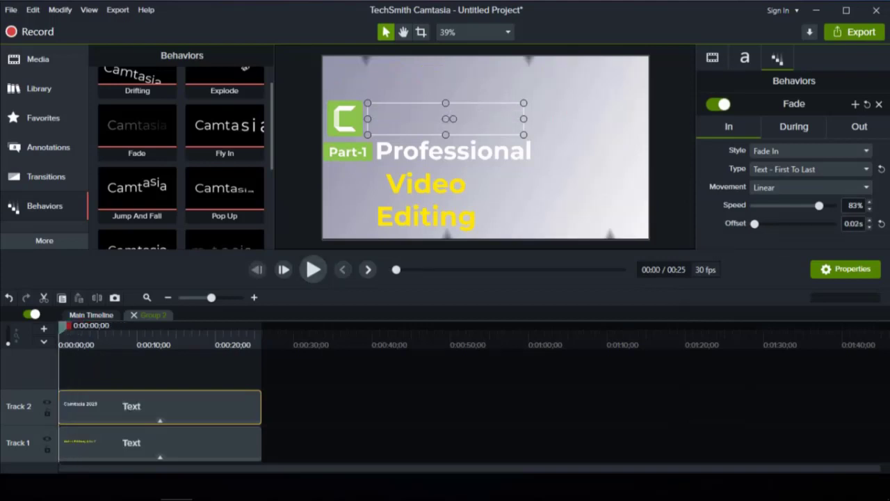
key("space")
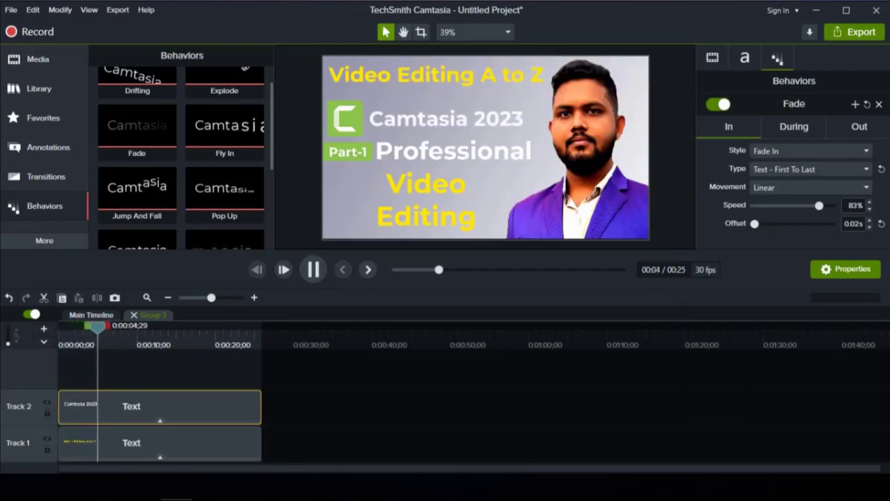
Step: Return to the main timeline and delete the start and end transitions from the photo clip on Track 2
left_click(134, 315)
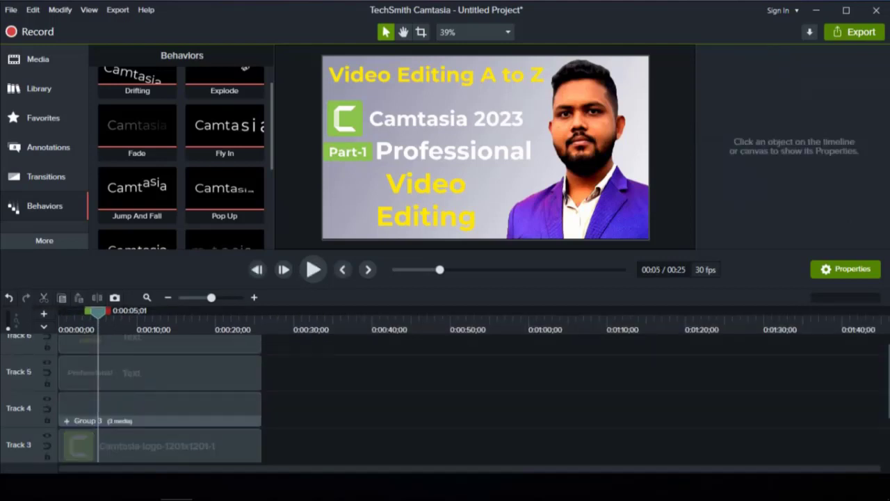
scroll(208, 400, "down", 2)
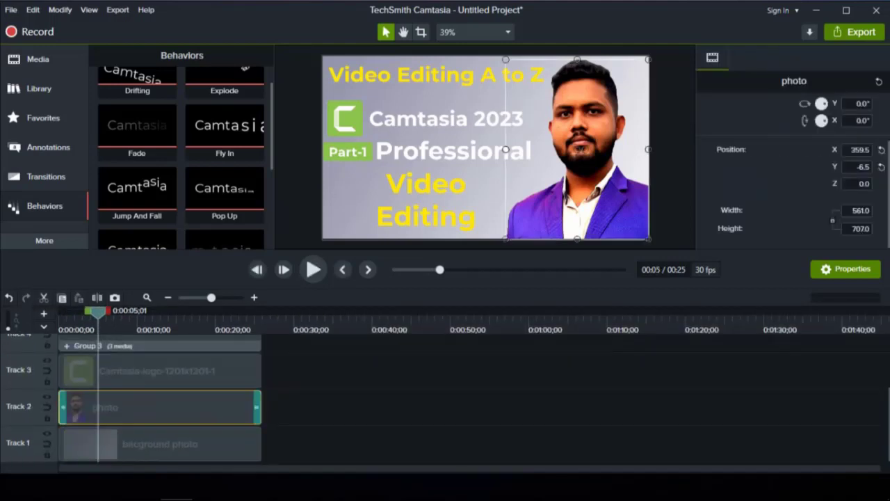
left_click(62, 407)
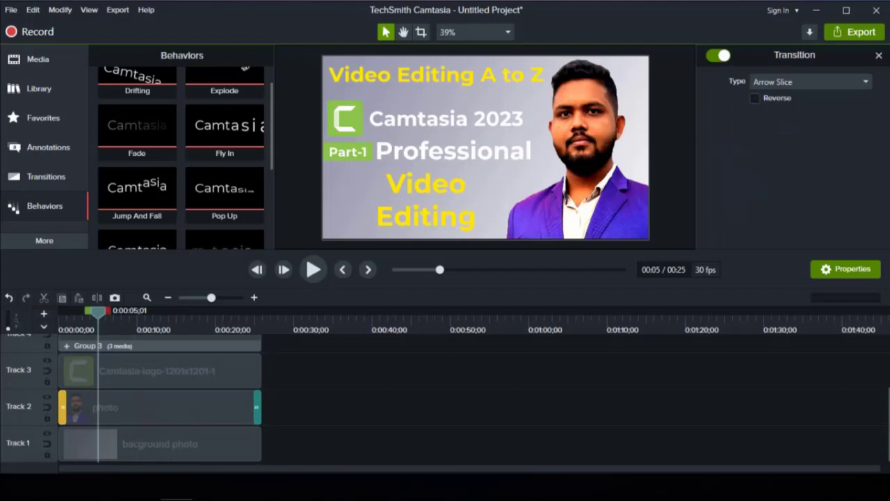
key("Delete")
left_click(256, 406)
key("Delete")
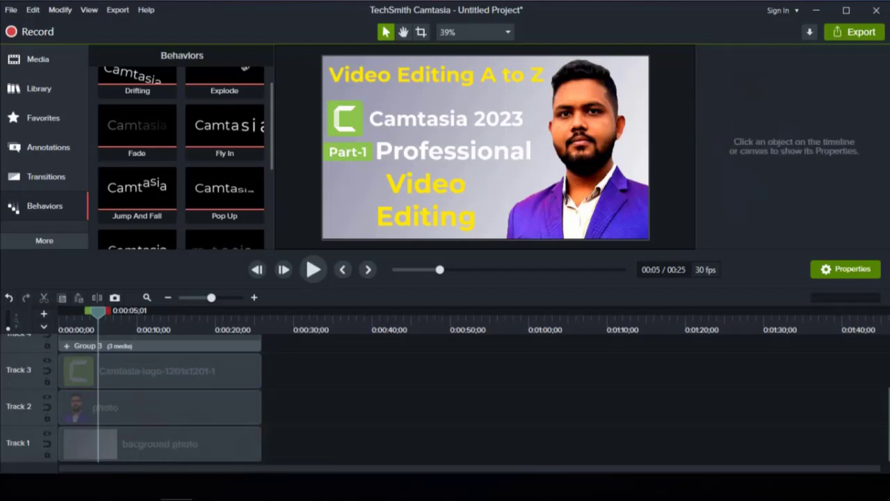
Step: Apply the Reveal behavior to the photo clip on Track 2 and preview it
scroll(224, 139, "down", 1)
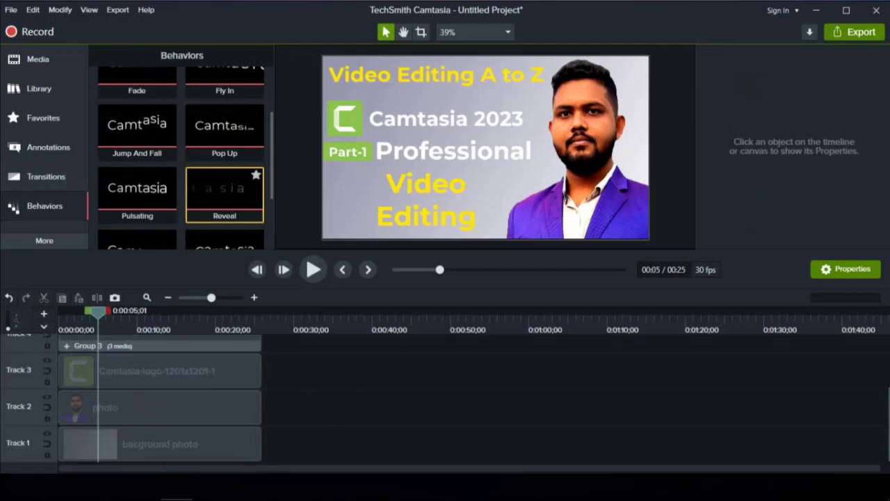
left_click_drag(225, 195, 160, 418)
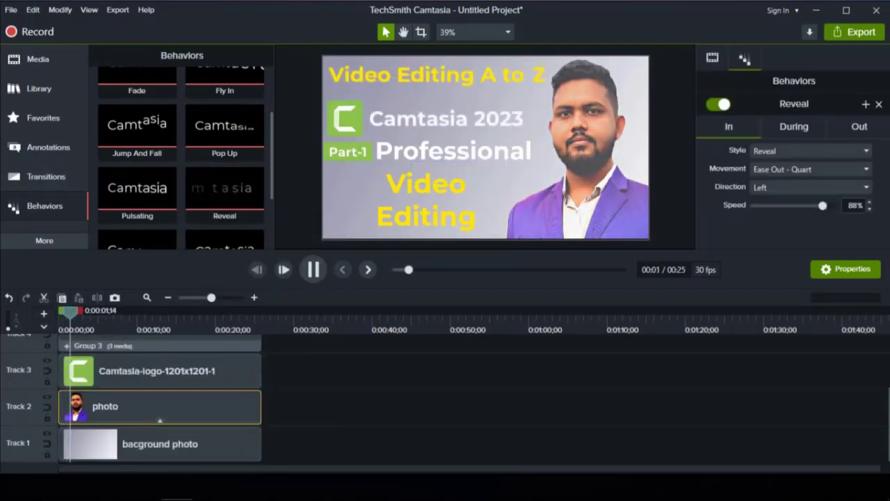
scroll(160, 420, "up", 2)
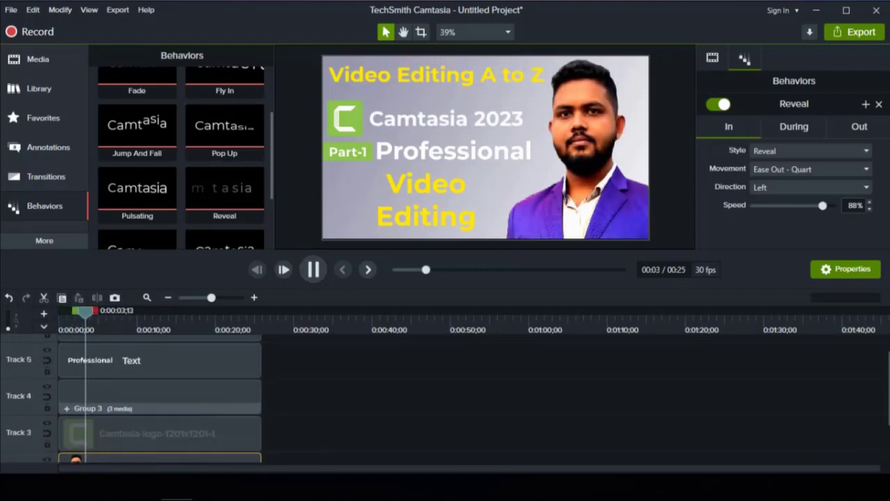
scroll(155, 381, "up", 1)
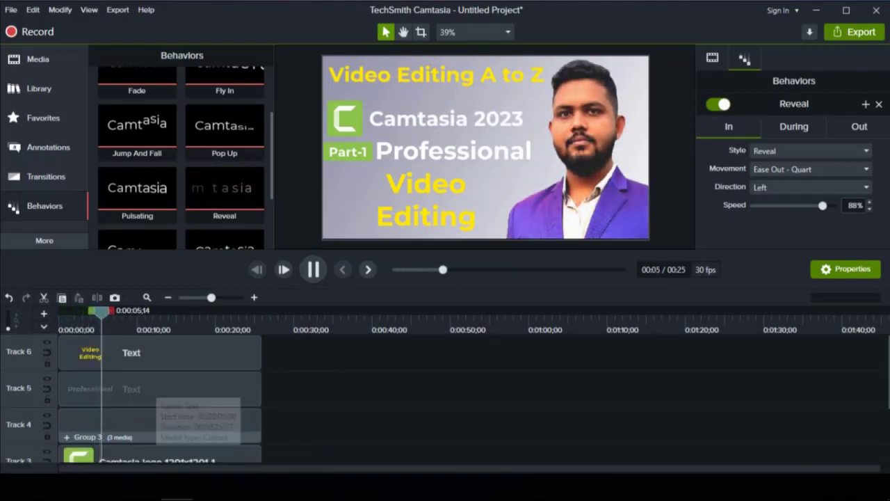
left_click(584, 163)
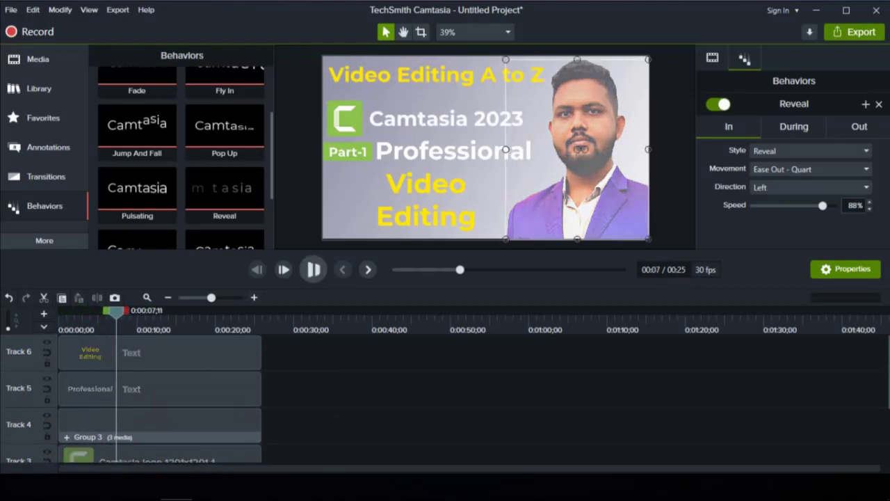
Step: Ungroup Group 3 on Track 4 and its nested Group 2 into separate text and shape clips
left_click(459, 118)
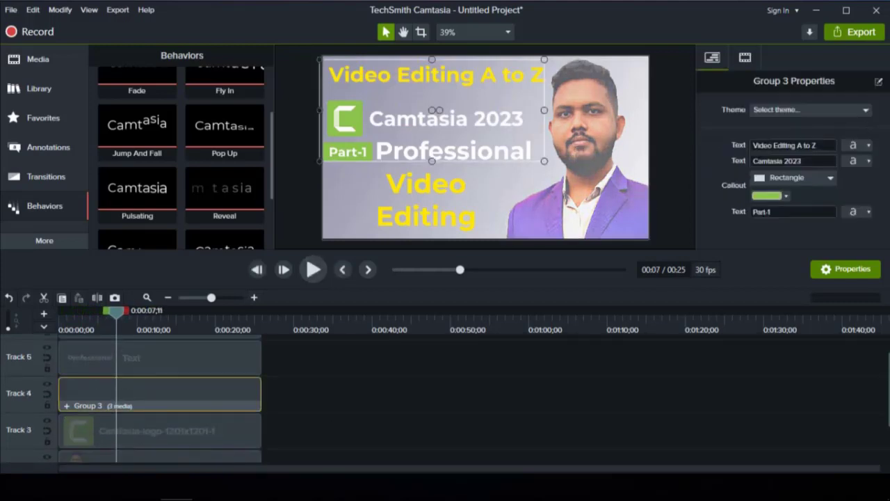
left_click_drag(116, 313, 59, 313)
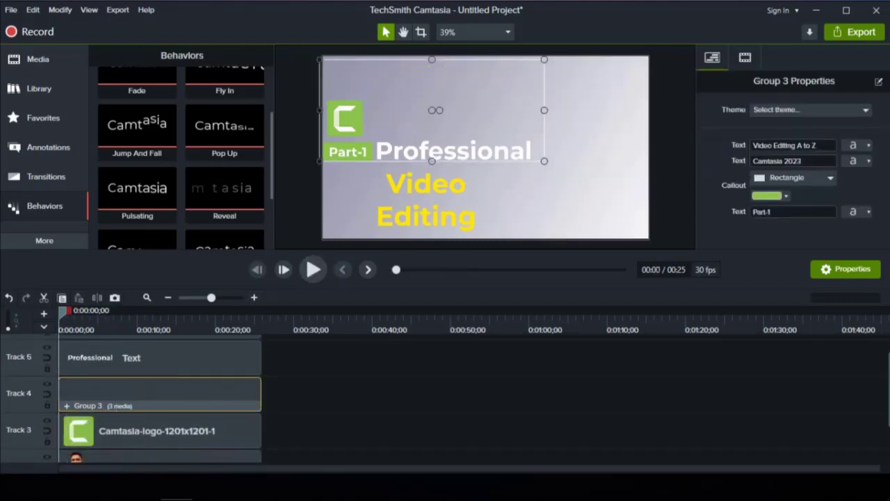
right_click(13, 368)
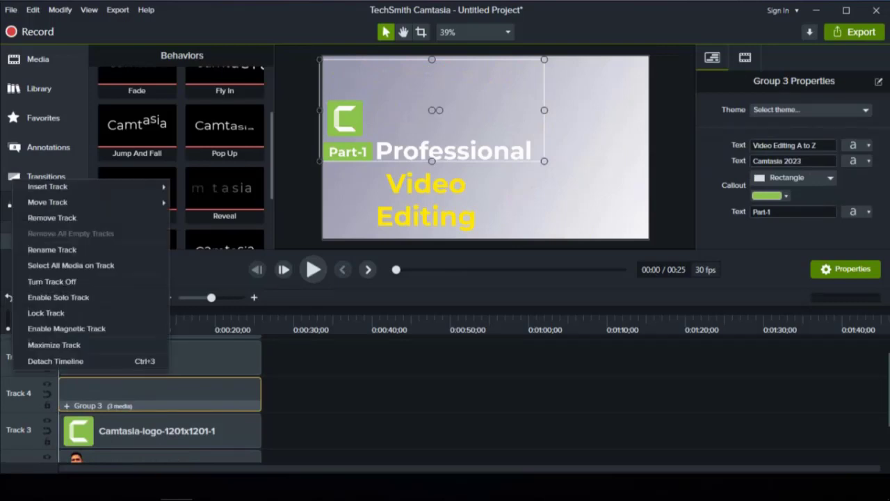
right_click(138, 380)
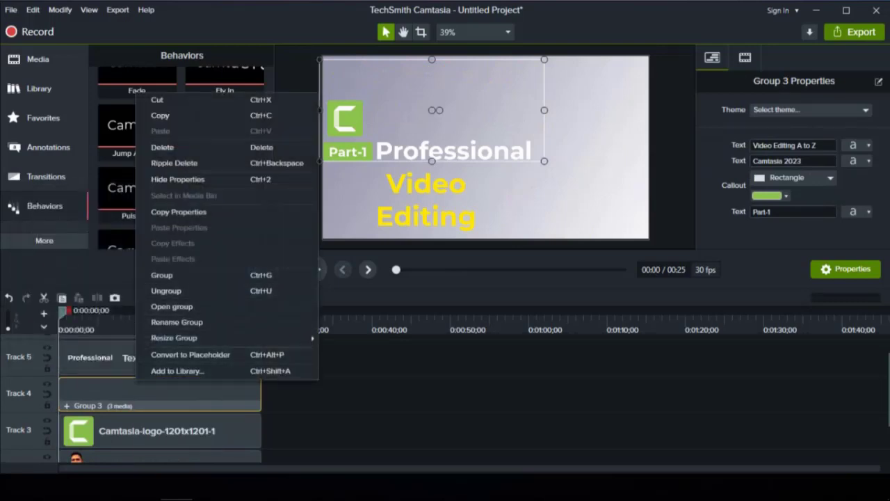
left_click(166, 291)
right_click(155, 382)
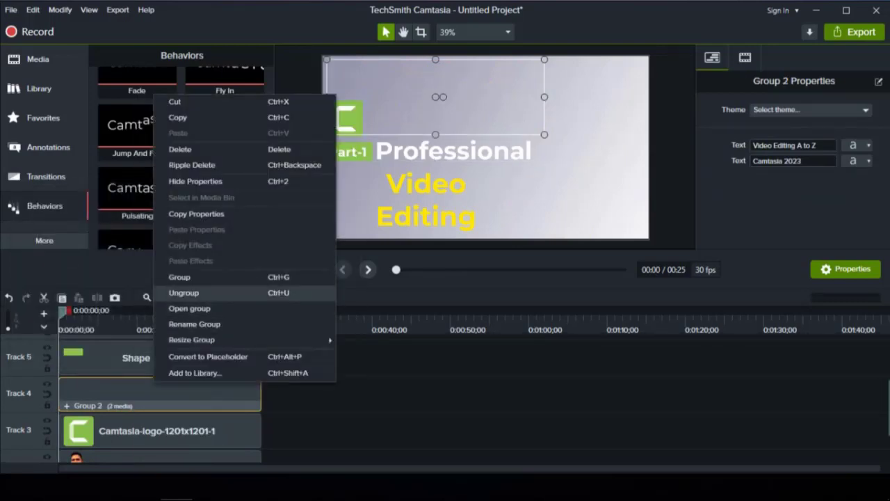
left_click(174, 293)
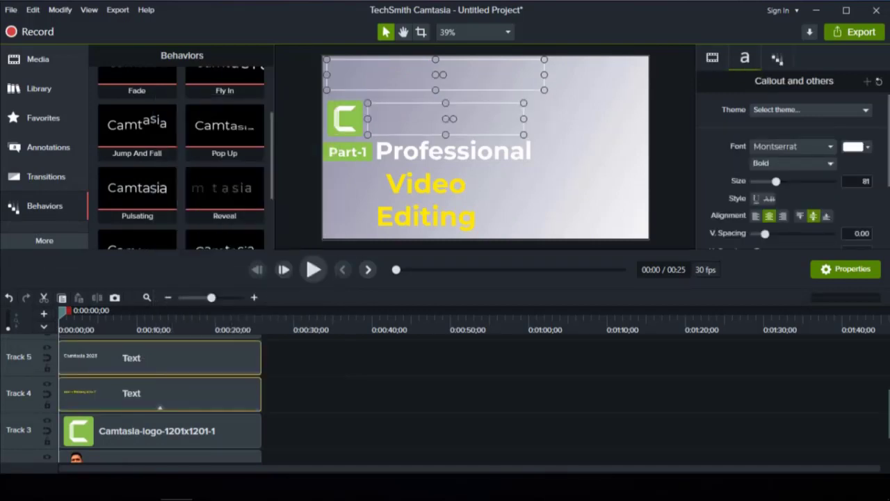
Step: Show the Fade behavior of the "Camtasia 2023" text on Track 5 and set its speed to 23% and offset to 0.75 s
scroll(155, 415, "up", 1)
scroll(152, 420, "down", 1)
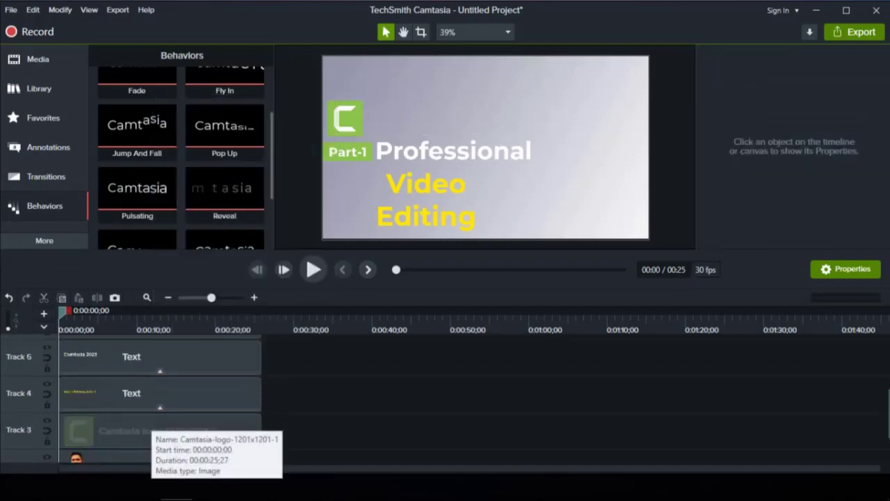
left_click(153, 356)
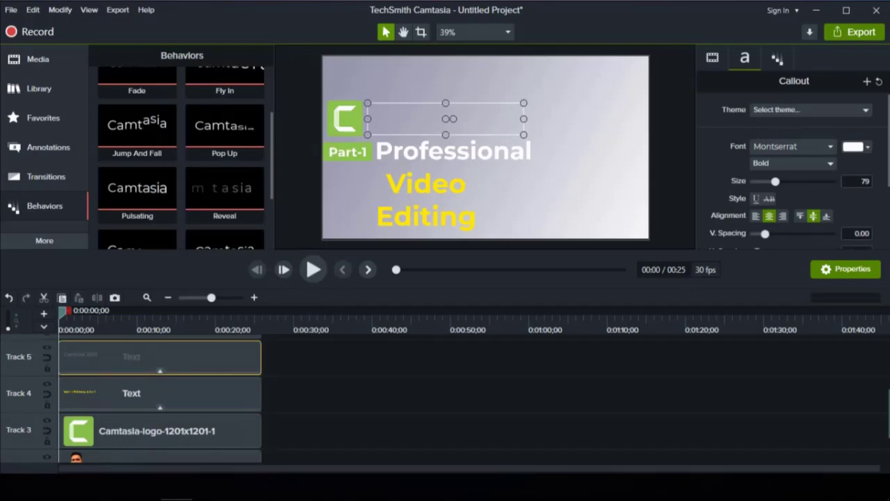
left_click(160, 370)
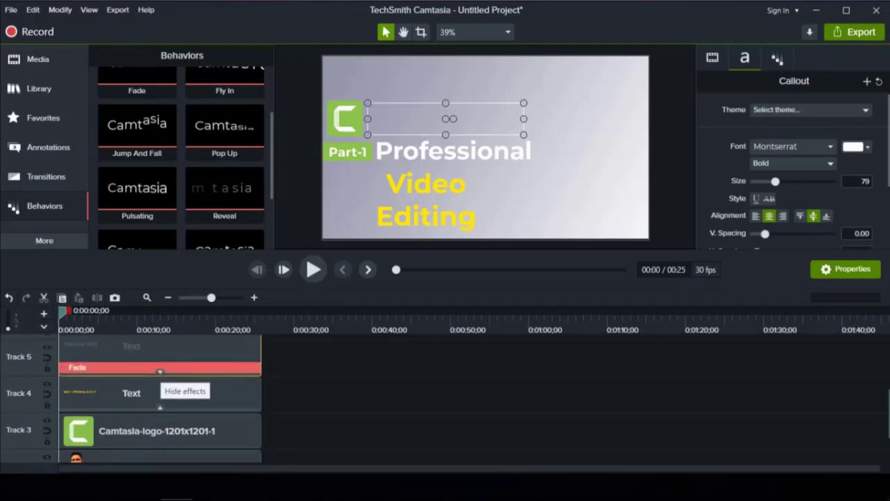
scroll(793, 174, "down", 2)
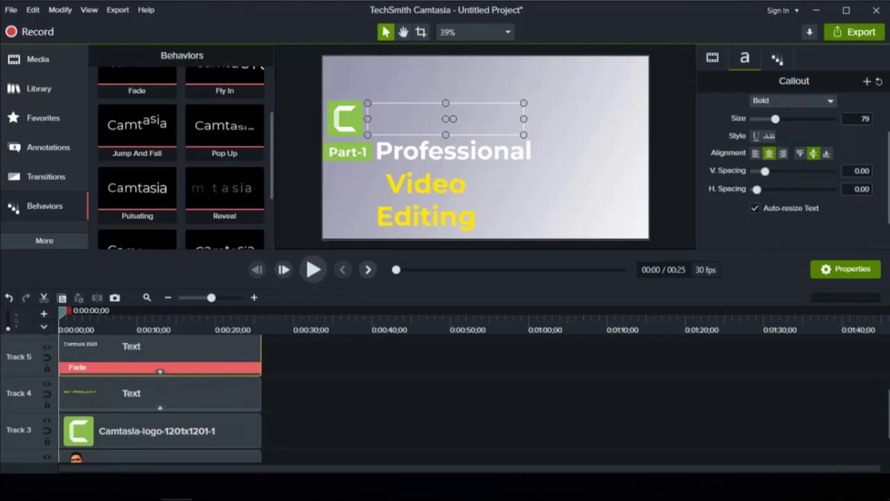
left_click(777, 59)
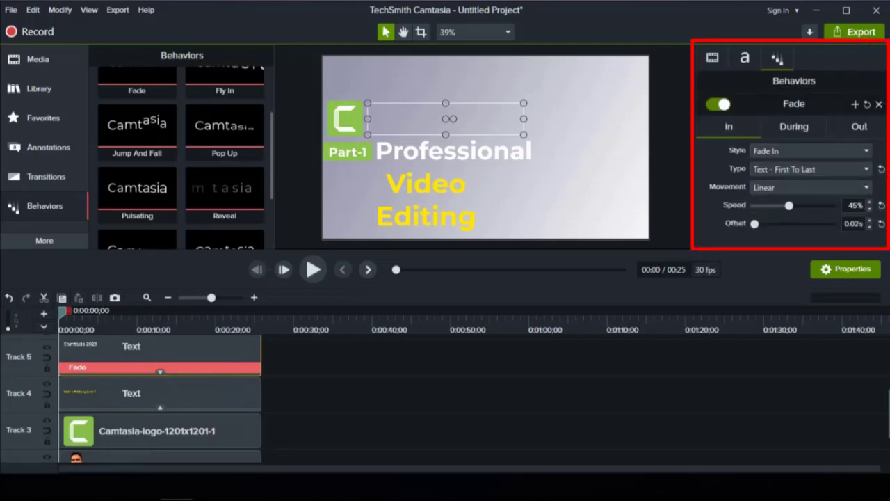
left_click_drag(62, 312, 94, 313)
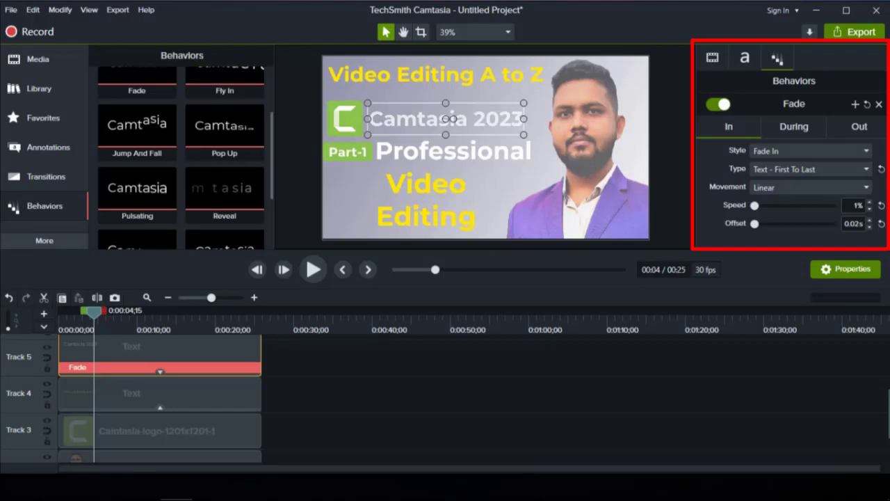
left_click_drag(755, 223, 774, 223)
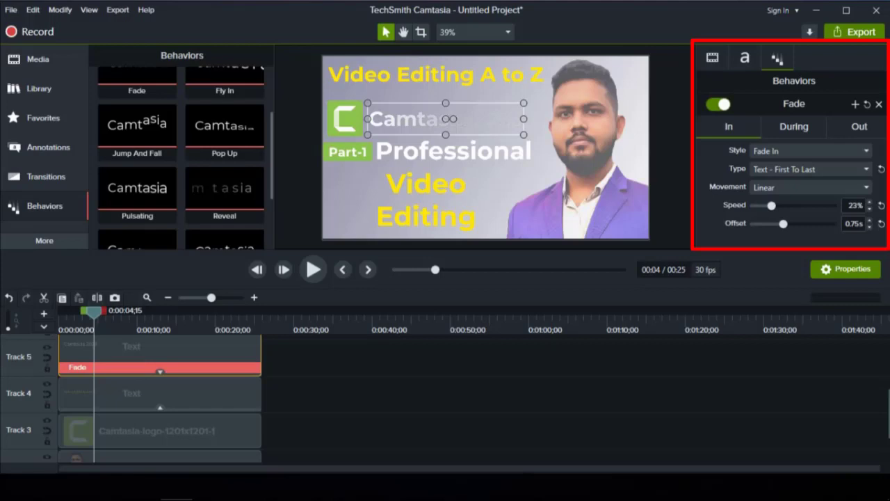
mouse_move(94, 312)
left_mouse_down()
mouse_move(59, 313)
mouse_move(238, 313)
mouse_move(59, 313)
mouse_move(81, 312)
left_mouse_up()
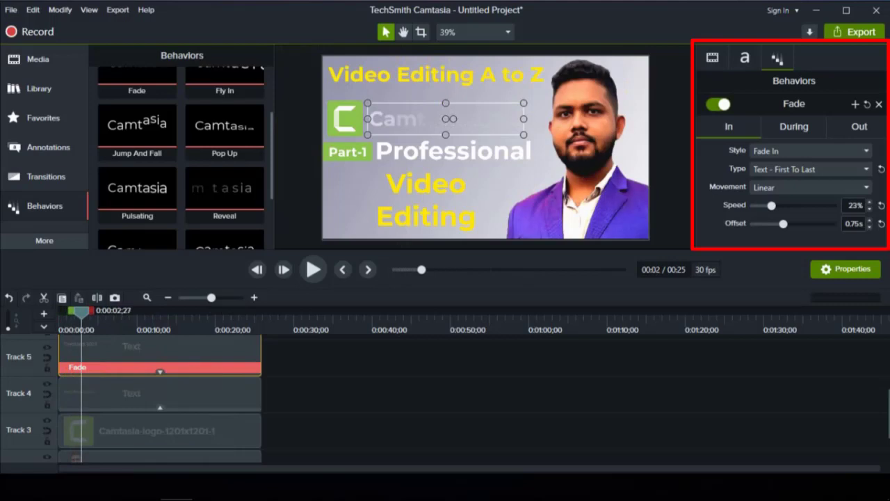
Step: Set the "Video Editing A to Z" text's Fly In type to Text - First To Last with a 0.35 s offset and check it around 4 seconds
left_click(436, 74)
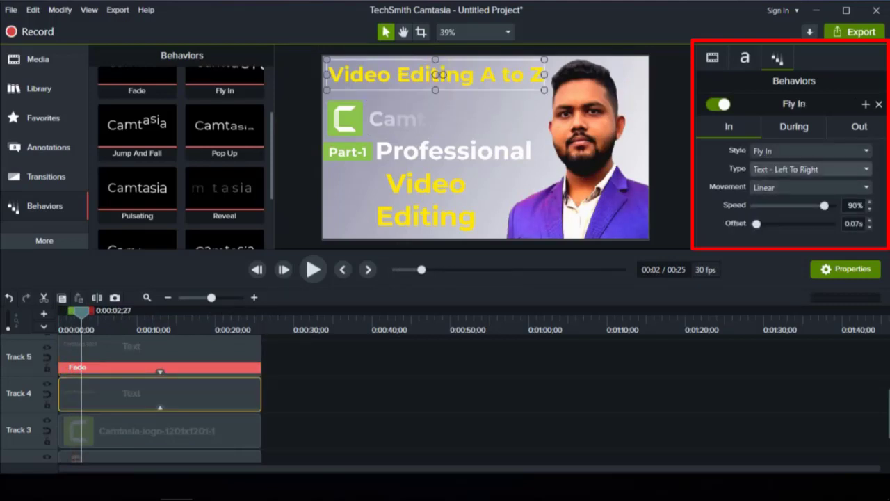
left_click(810, 169)
mouse_move(765, 200)
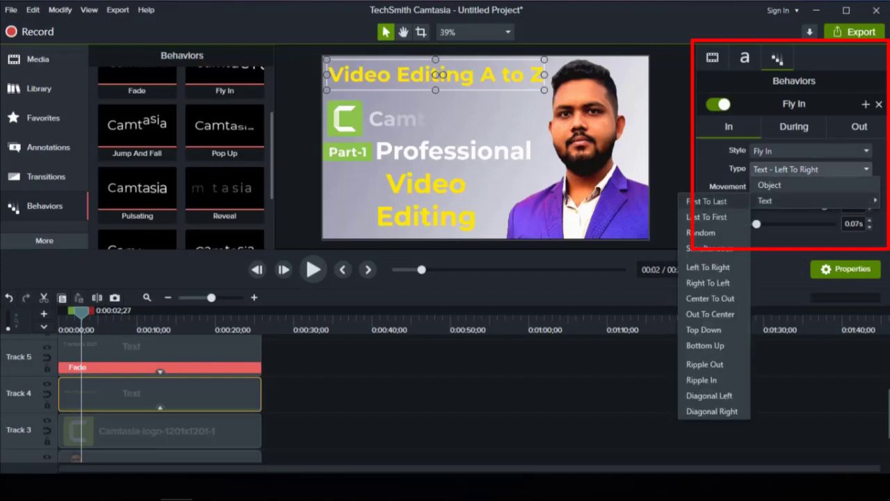
left_click(710, 200)
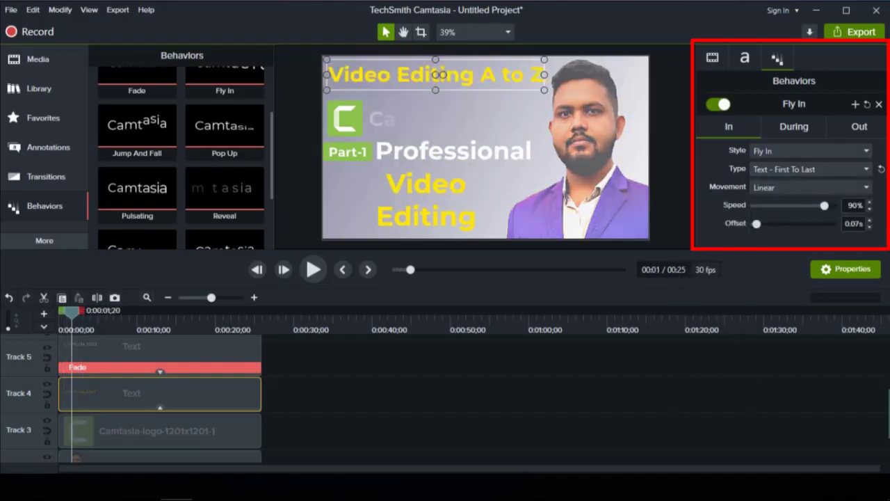
left_click_drag(757, 224, 768, 224)
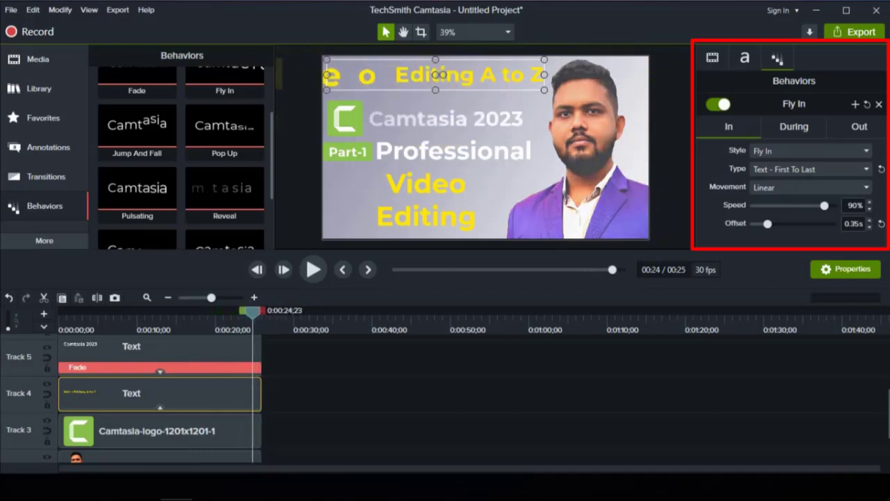
left_click_drag(253, 310, 90, 310)
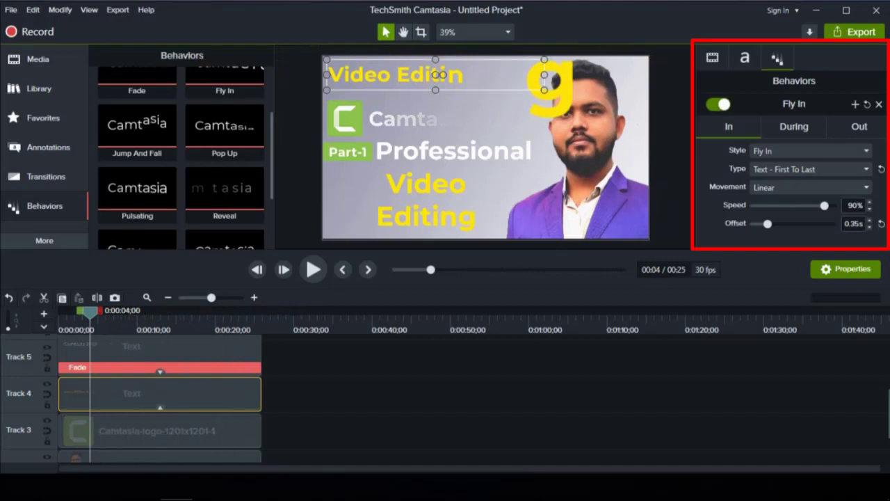
Step: Apply the Sliding behavior to the green rectangle on Track 6 and move the playhead back to about 1.5 seconds
scroll(160, 403, "up", 3)
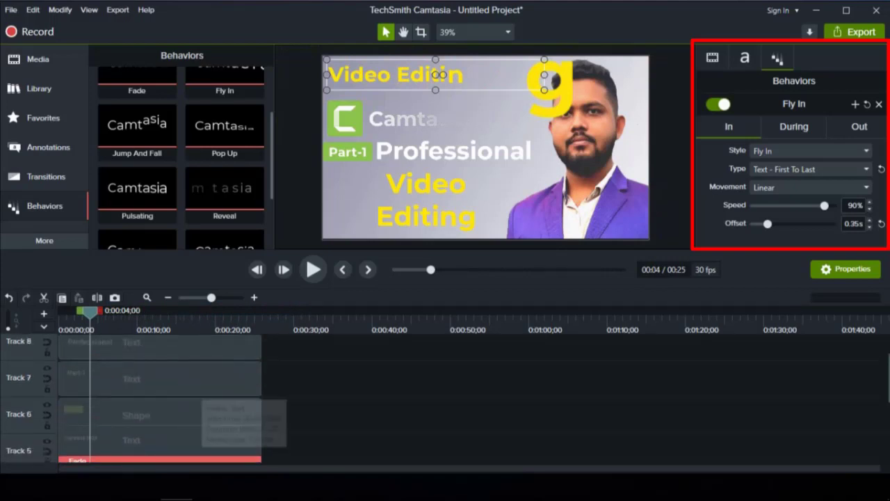
left_click(160, 414)
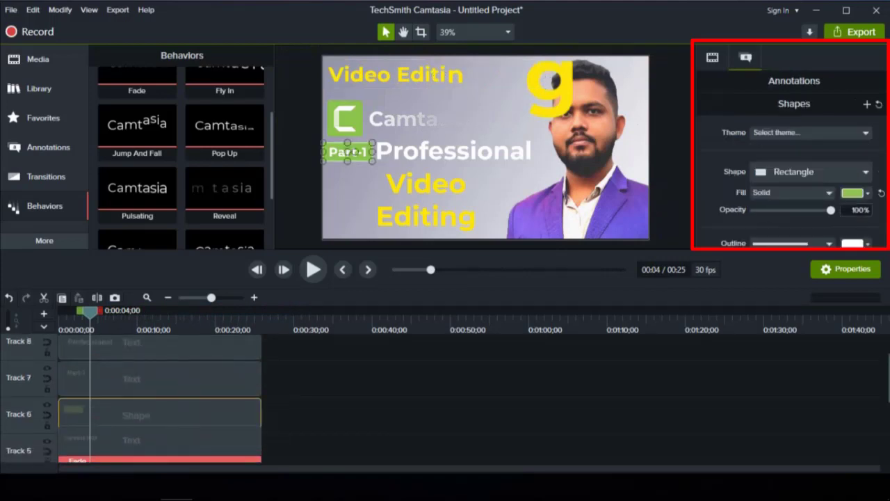
left_click(313, 415)
left_click(160, 415)
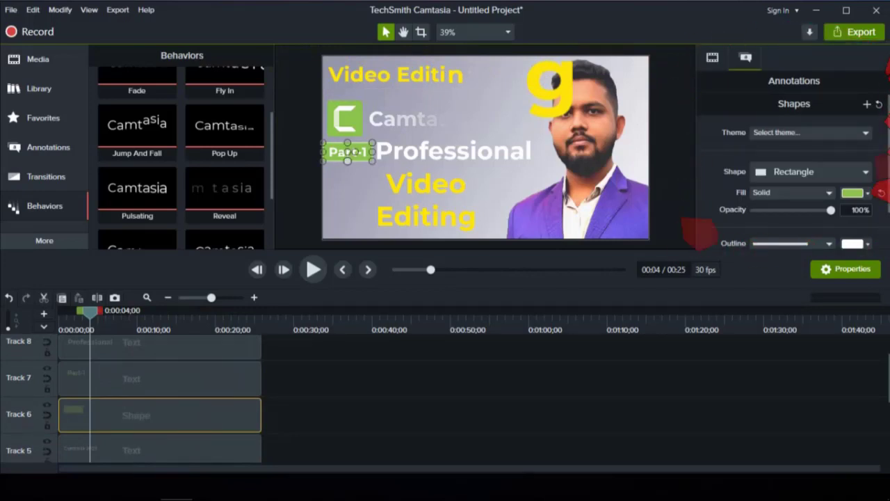
scroll(184, 158, "down", 1)
scroll(225, 181, "down", 1)
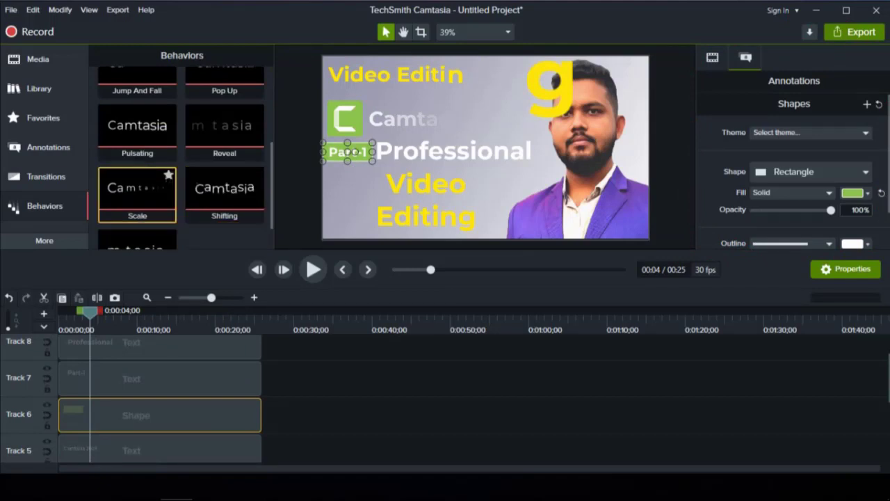
scroll(139, 209, "down", 1)
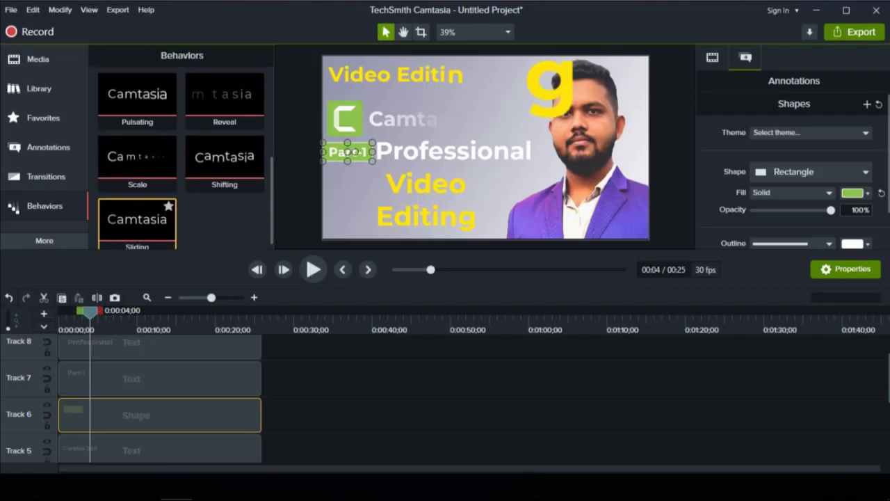
left_click_drag(137, 223, 159, 426)
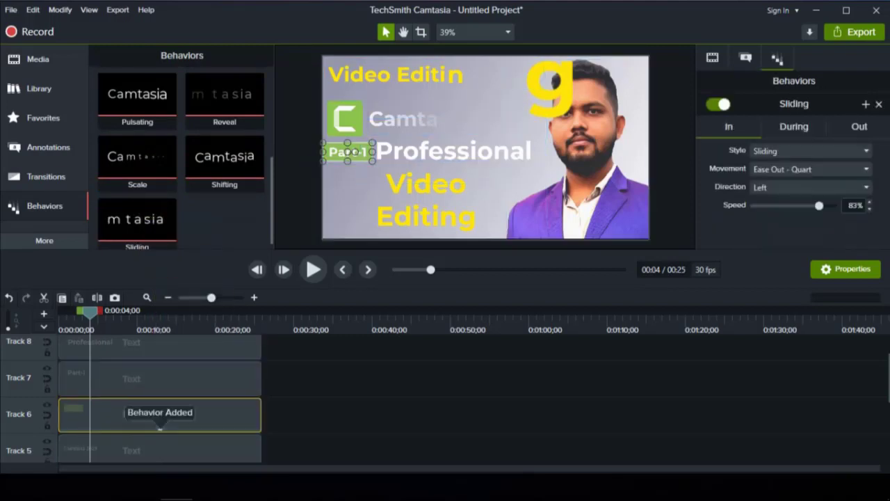
left_click_drag(90, 313, 70, 313)
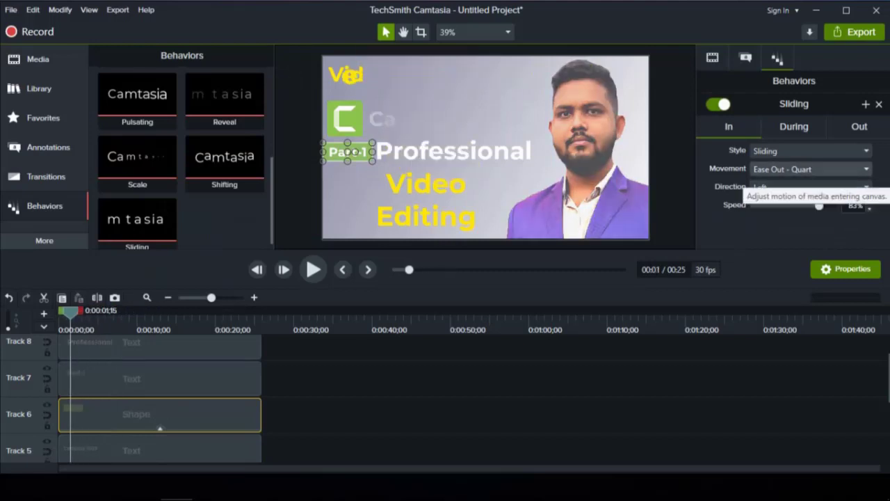
Step: Set the green rectangle's Sliding direction to Left and speed to 61%, and apply Sliding to the "Part-1" text on Track 7
left_click(807, 187)
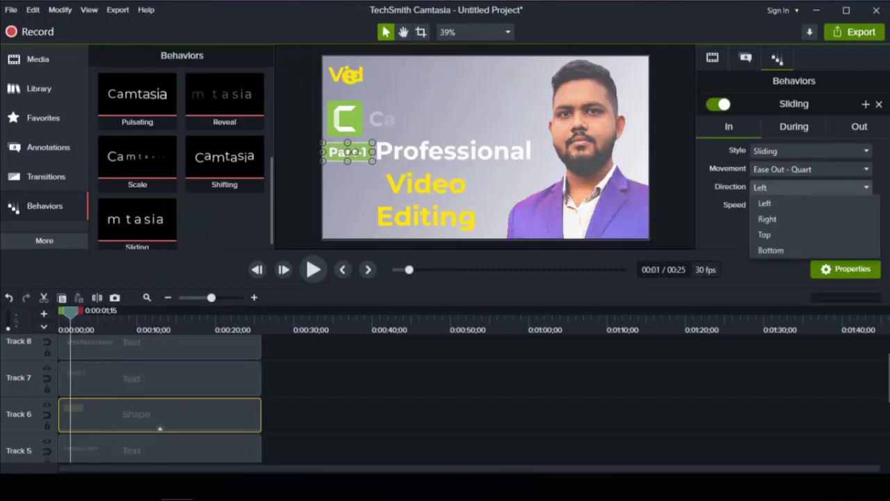
left_click(809, 170)
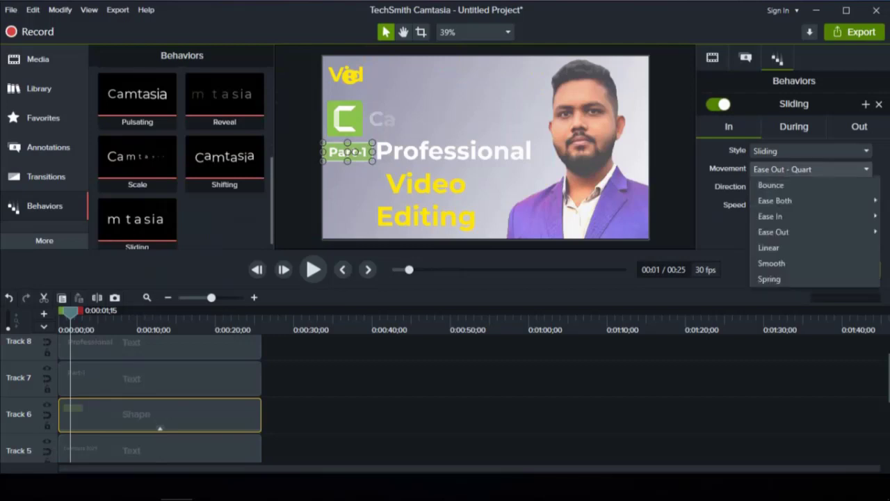
left_click(809, 151)
left_click(809, 151)
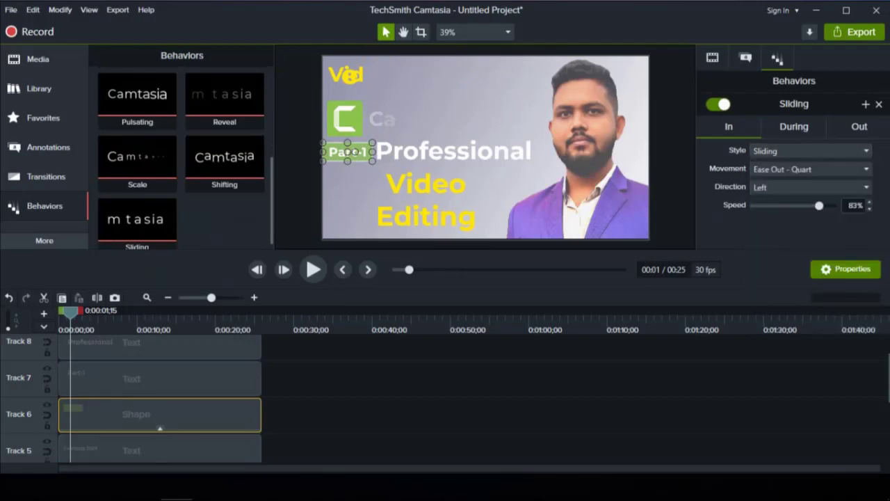
left_click(809, 187)
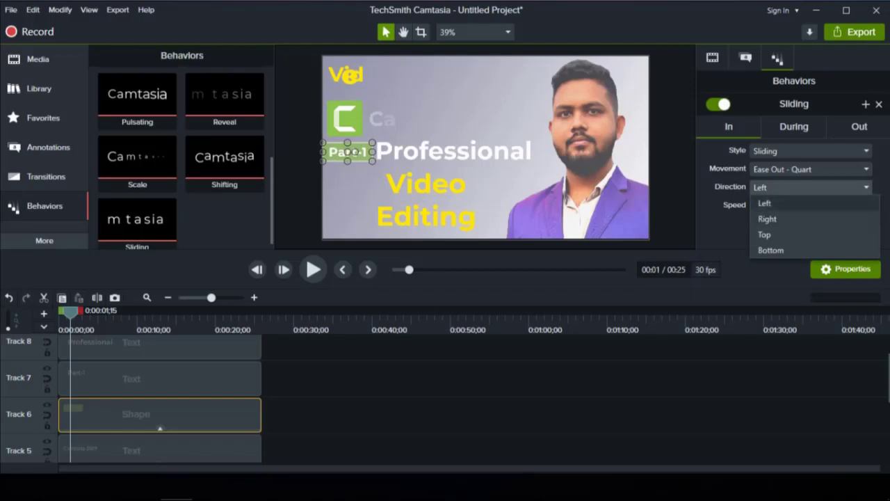
left_click(794, 203)
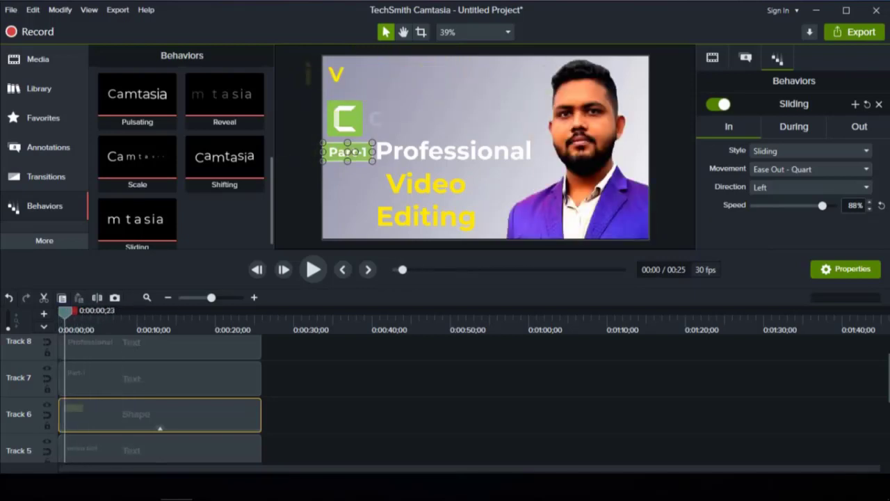
left_click_drag(822, 205, 801, 206)
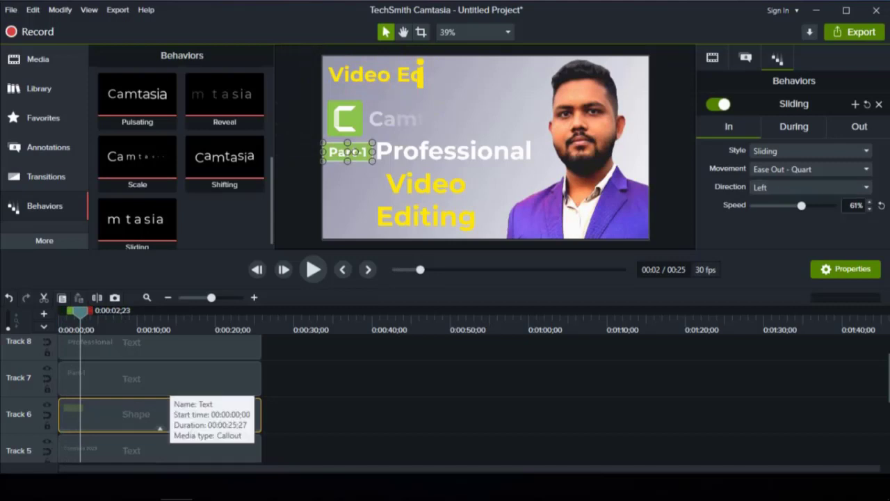
left_click(163, 383)
left_click_drag(136, 222, 160, 382)
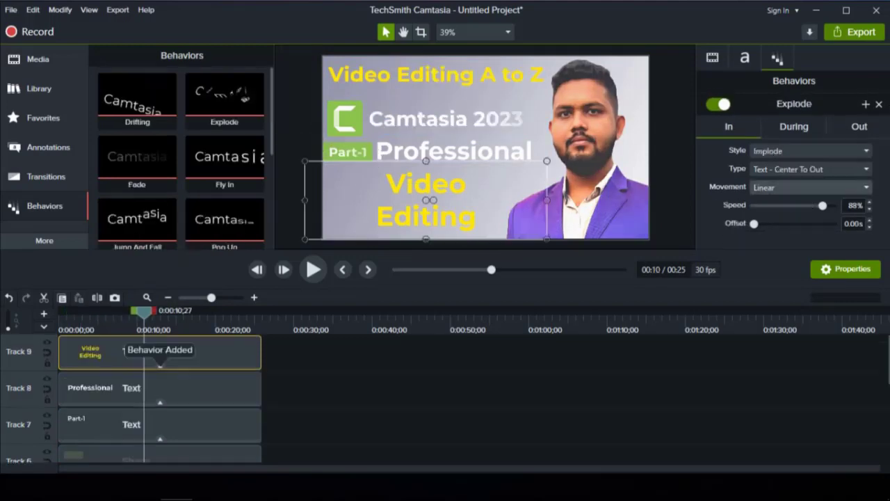
Step: Set the Explode behavior's In movement to Bounce for the "Video Editing" text on Track 9 and increase its offset
left_click(811, 187)
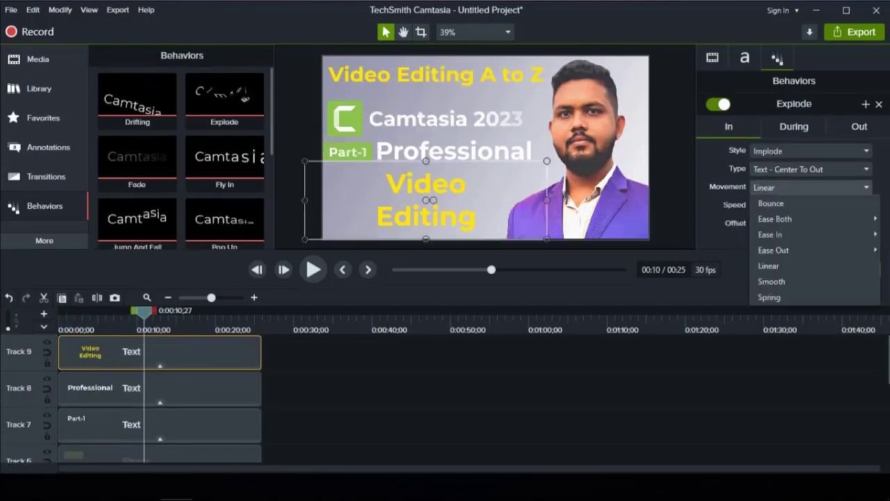
left_click(770, 203)
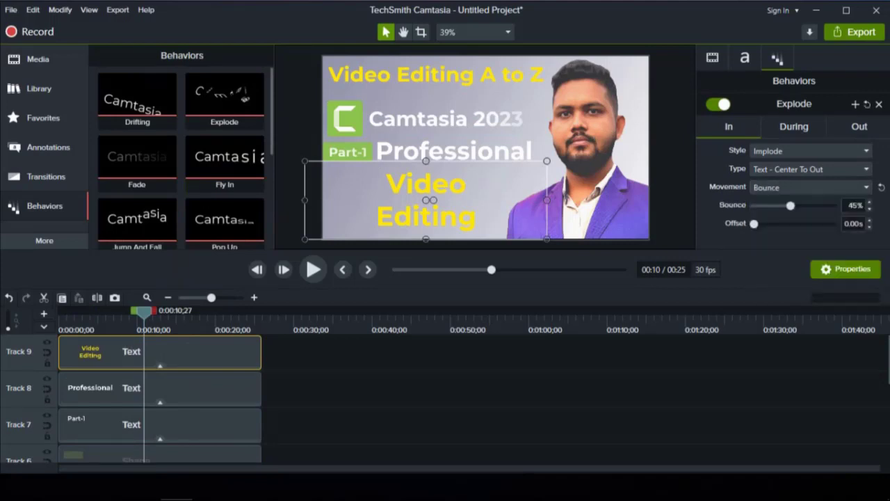
left_click_drag(144, 313, 64, 313)
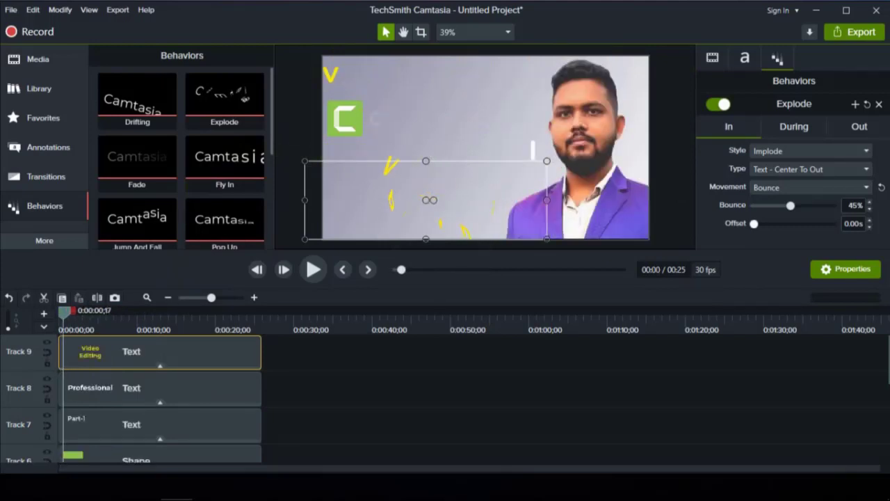
left_click_drag(754, 224, 784, 224)
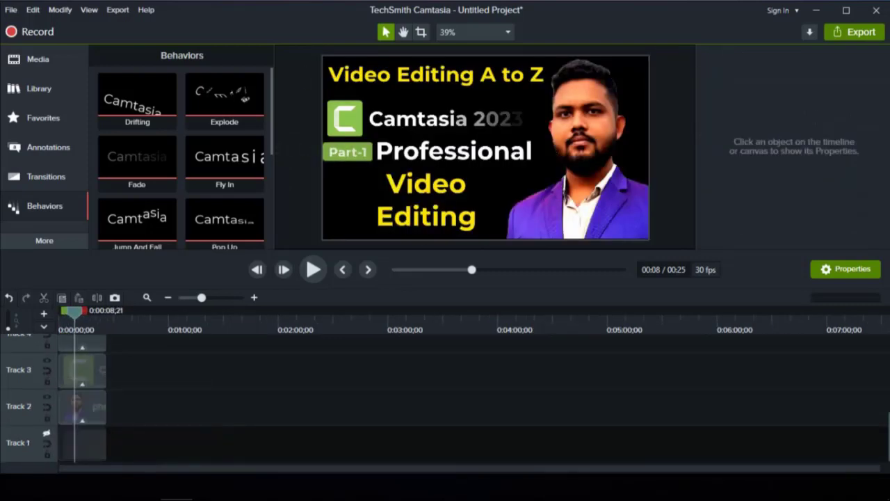
Step: Show Track 1 and paste a copy of its background photo clip at about 41 seconds
left_click(47, 434)
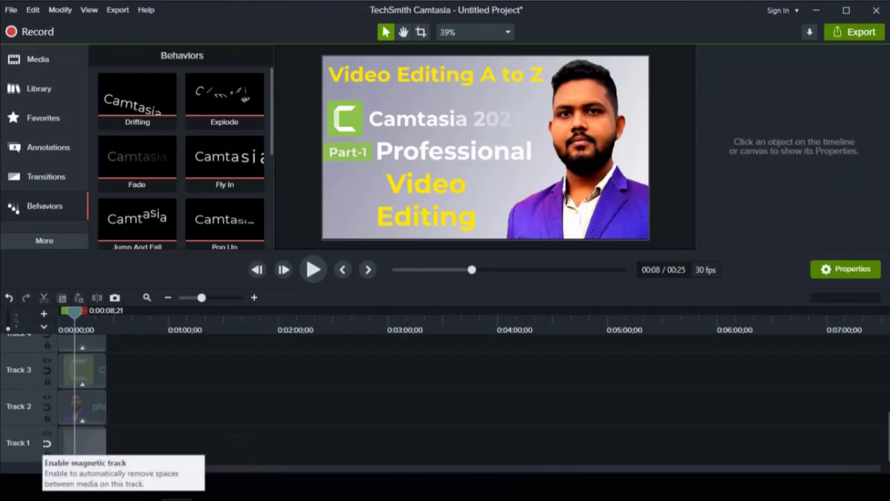
left_click(82, 442)
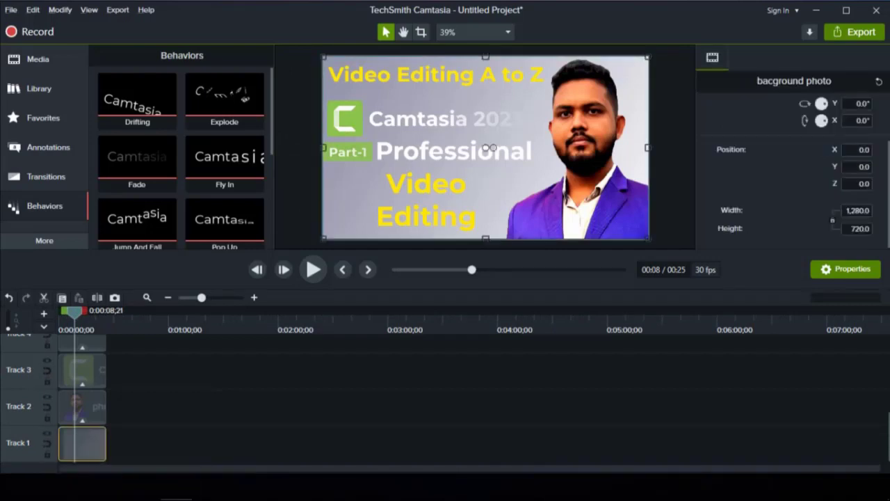
key("c")
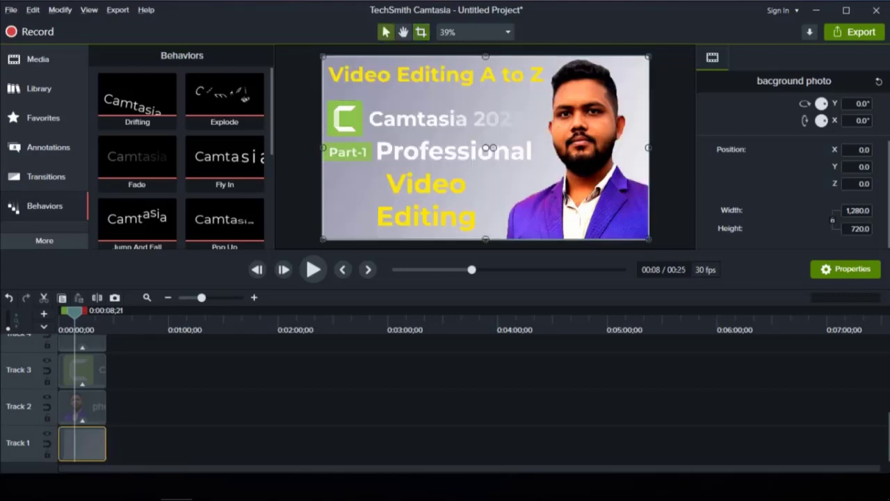
right_click(86, 435)
left_click(86, 435)
right_click(85, 436)
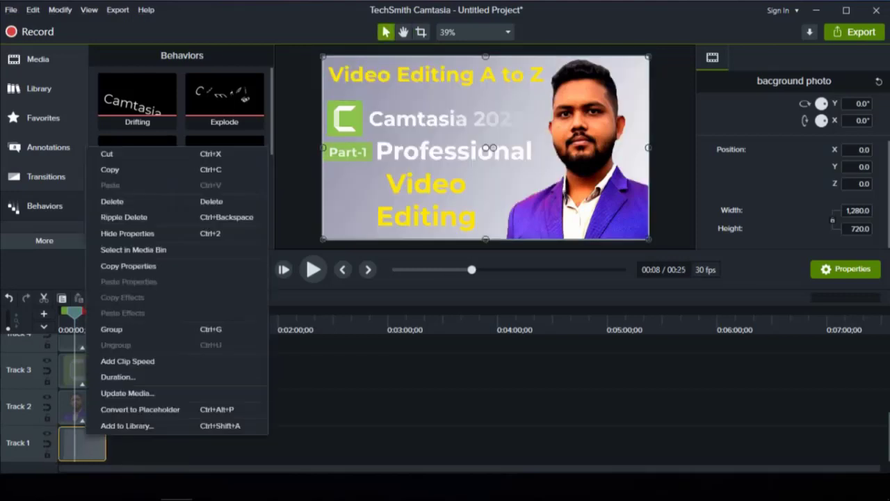
left_click(110, 170)
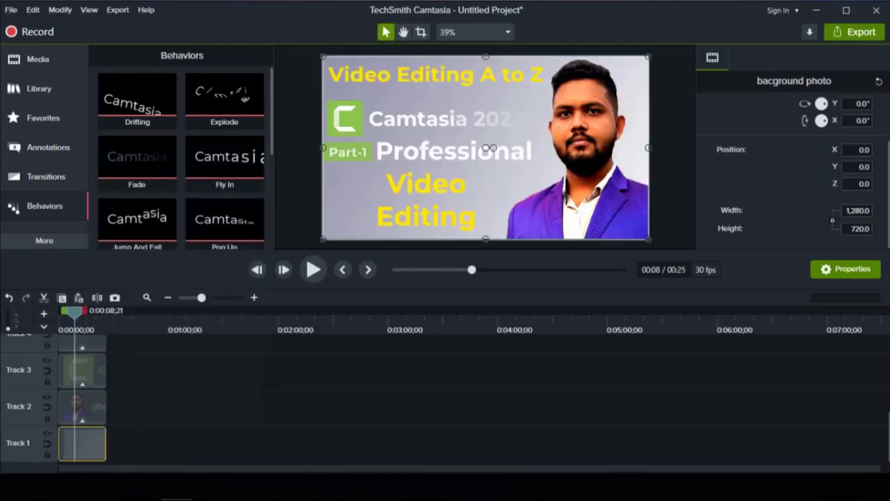
left_click(134, 321)
key("ctrl+v")
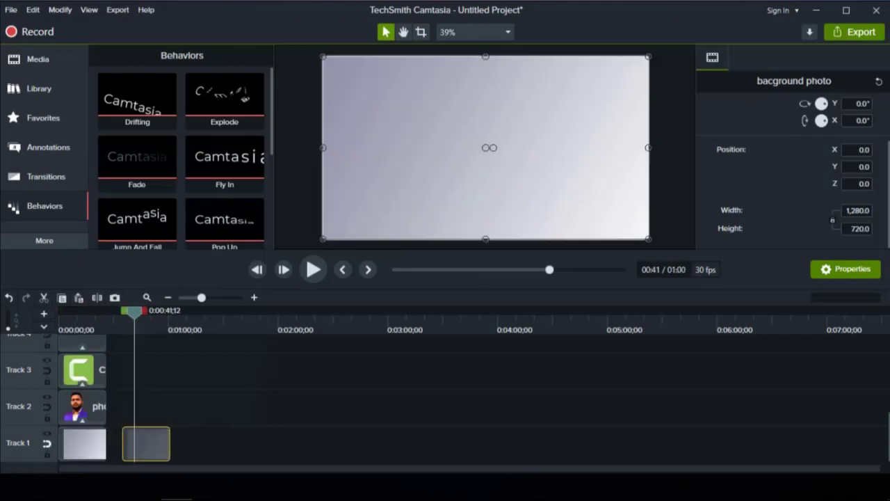
Step: Make Track 1 magnetic to close the gap between the background clips, and try out locking and unlocking the track
left_click(46, 443)
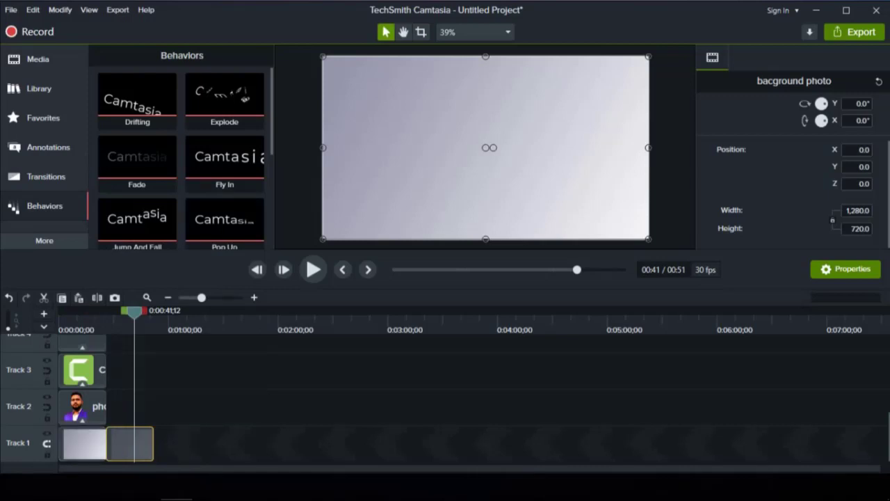
mouse_move(130, 443)
left_mouse_down()
mouse_move(665, 443)
mouse_move(130, 443)
left_mouse_up()
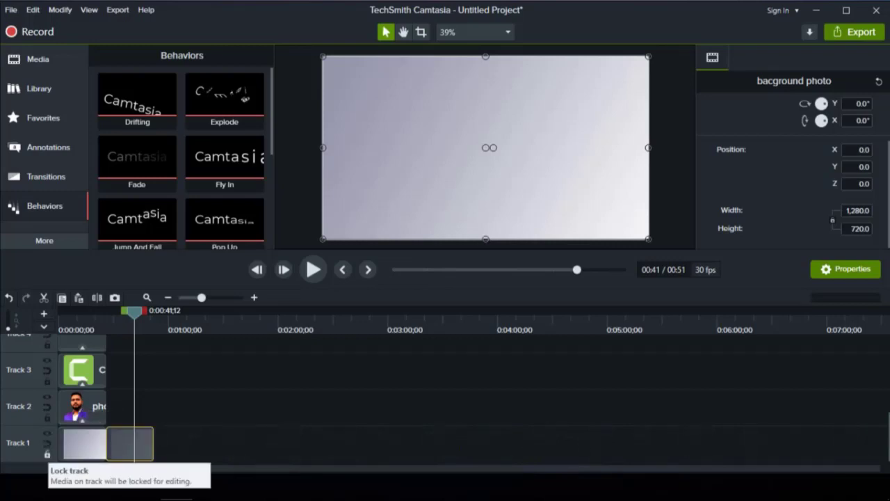
left_click(48, 454)
left_click_drag(143, 310, 119, 313)
double_click(165, 313)
left_click(47, 454)
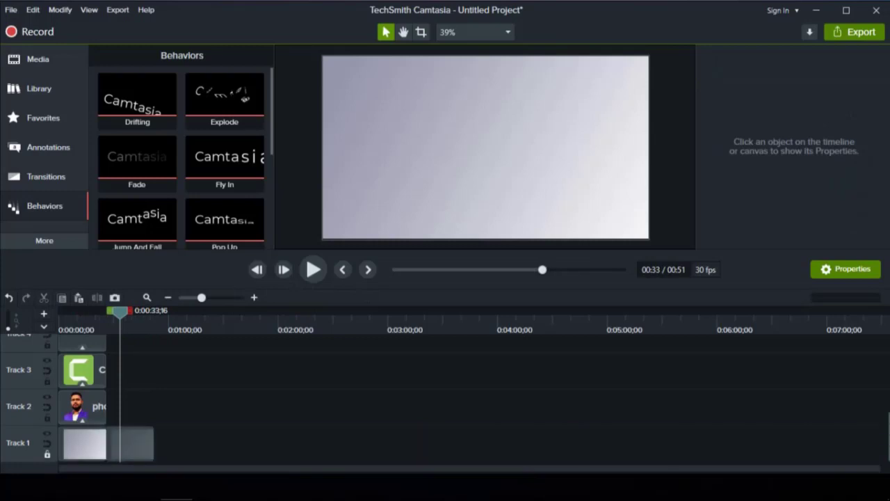
Step: Delete the copied background clip from Track 1 and hide the track
left_click(138, 445)
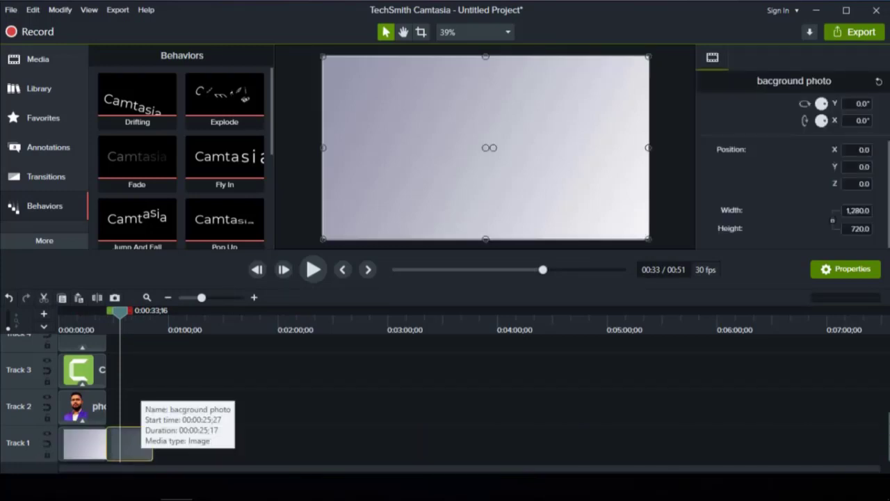
key("Delete")
left_click(46, 434)
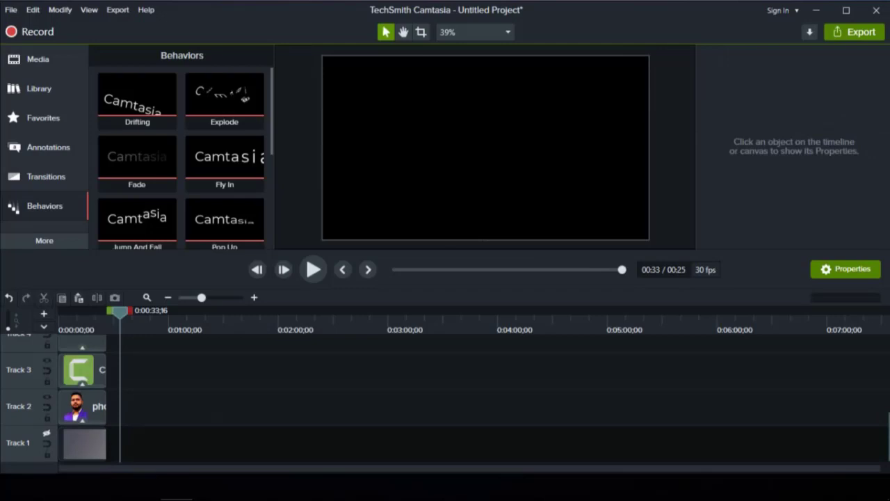
Step: Play the whole animation from the beginning and return the playhead to about 7 seconds
left_click(94, 322)
left_click_drag(94, 313, 59, 313)
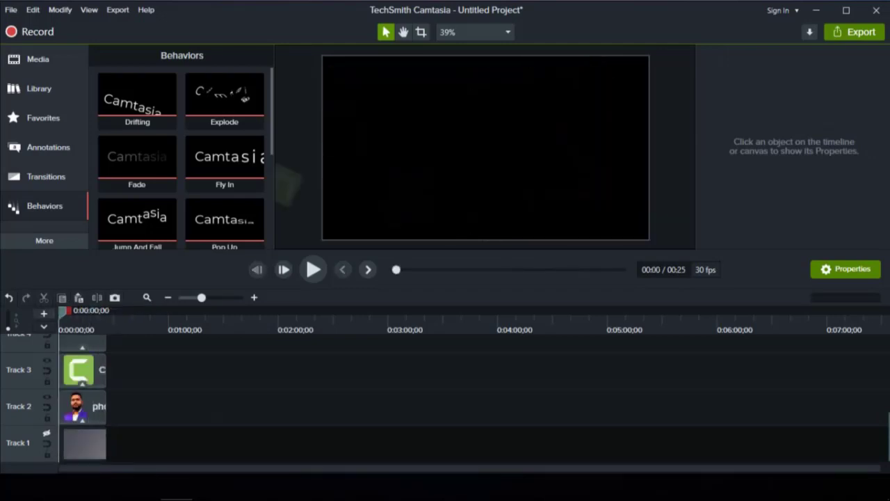
key("space")
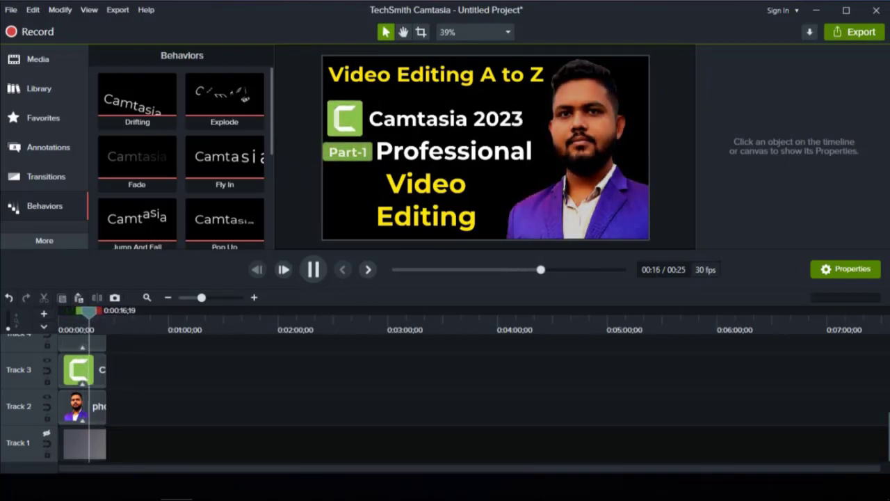
key("space")
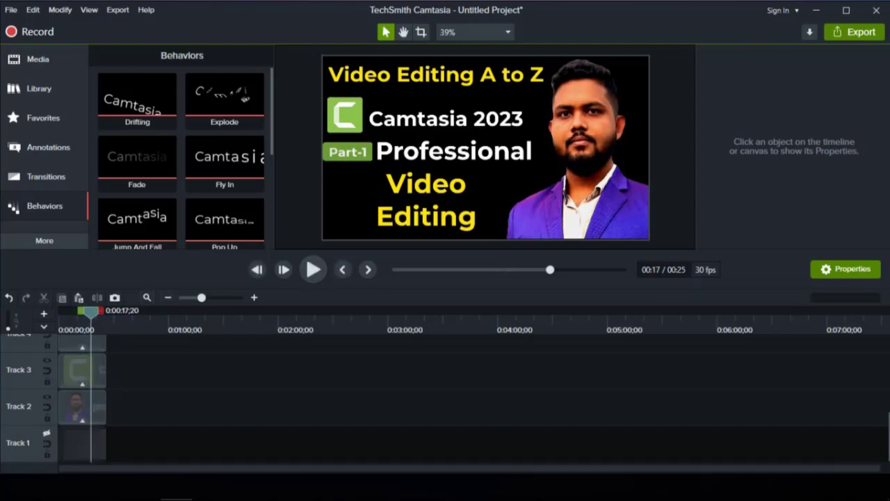
left_click_drag(91, 312, 72, 312)
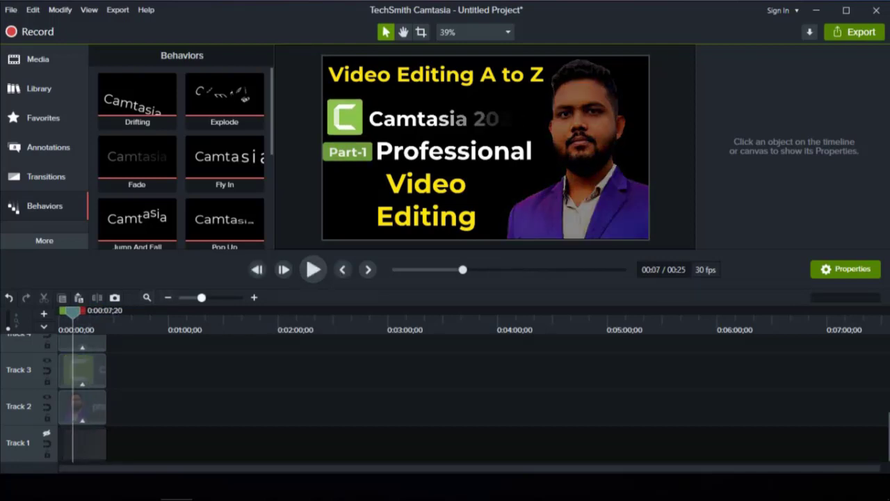
left_click_drag(202, 298, 535, 312)
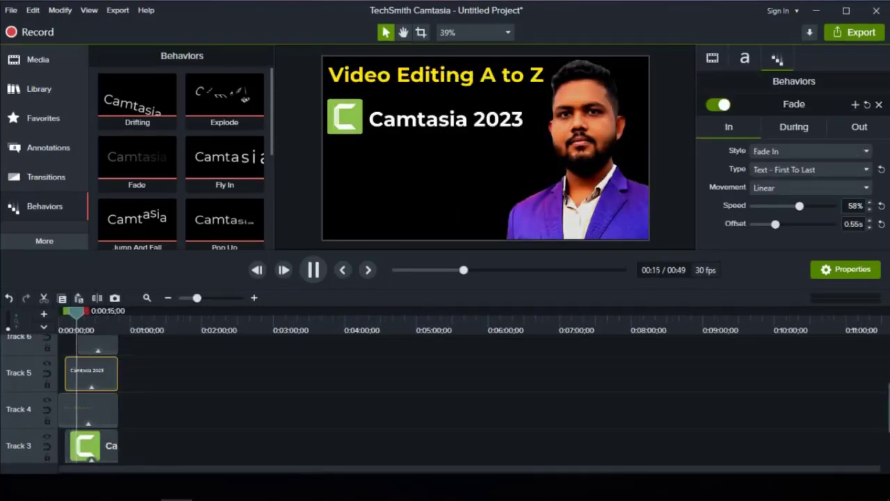
Step: Check the Fly In settings of the "Professional" text on Track 8 and preview the animation through to the timeline's end
scroll(92, 400, "up", 2)
left_click_drag(800, 206, 830, 206)
scroll(99, 390, "up", 1)
left_click(101, 357)
left_click(83, 328)
key("space")
key("space")
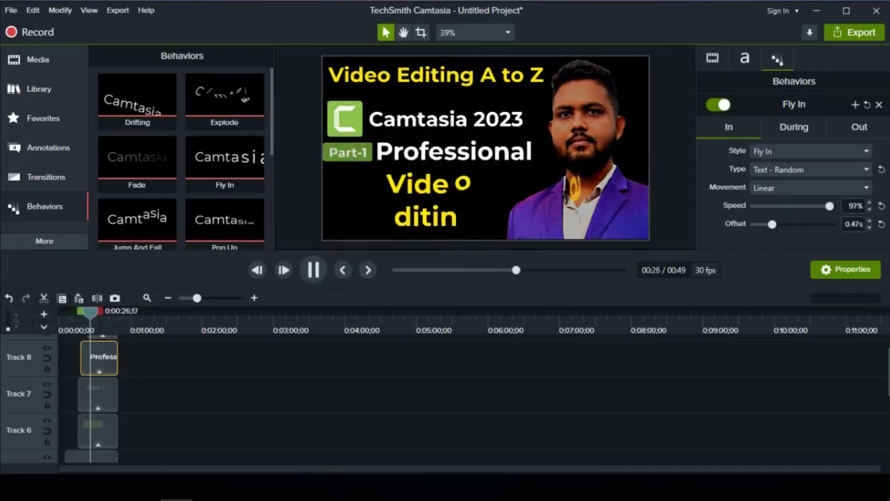
left_click(209, 397)
left_click_drag(96, 313, 115, 313)
key("space")
Step: Start saving the work as a standalone Camtasia project, entering "Pro" as the beginning of the file name
left_click(38, 59)
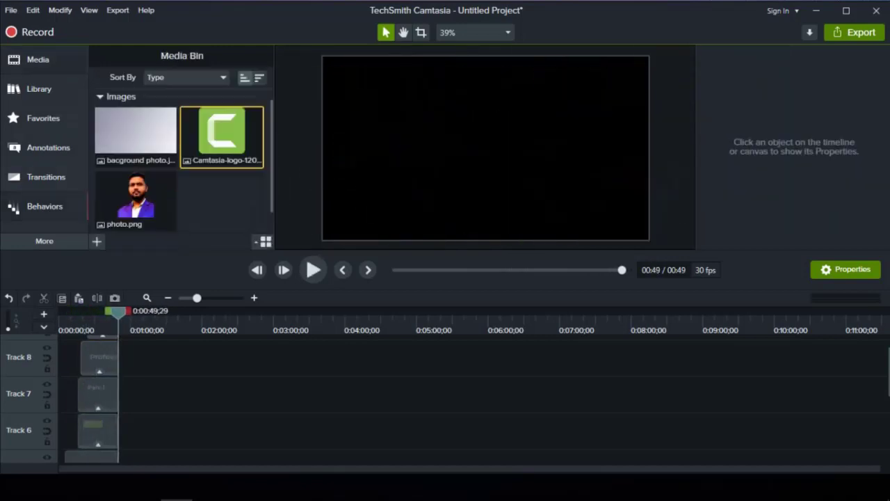
key("ctrl+s")
type("Pro")
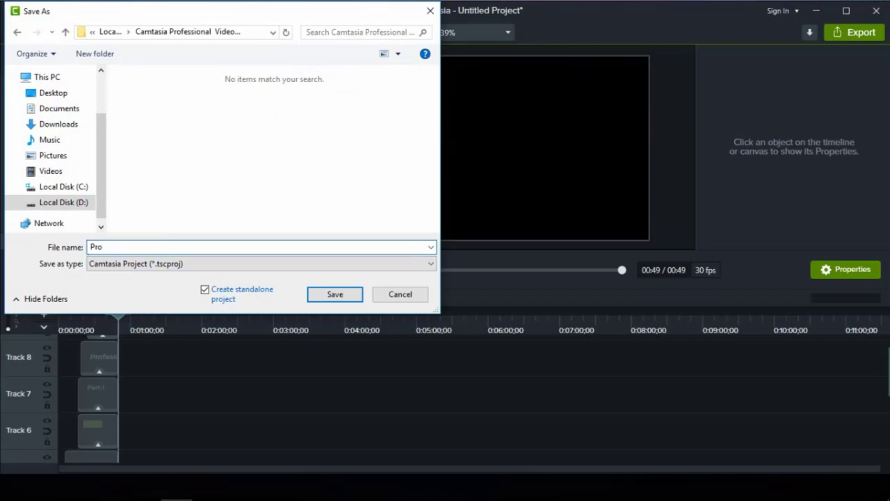